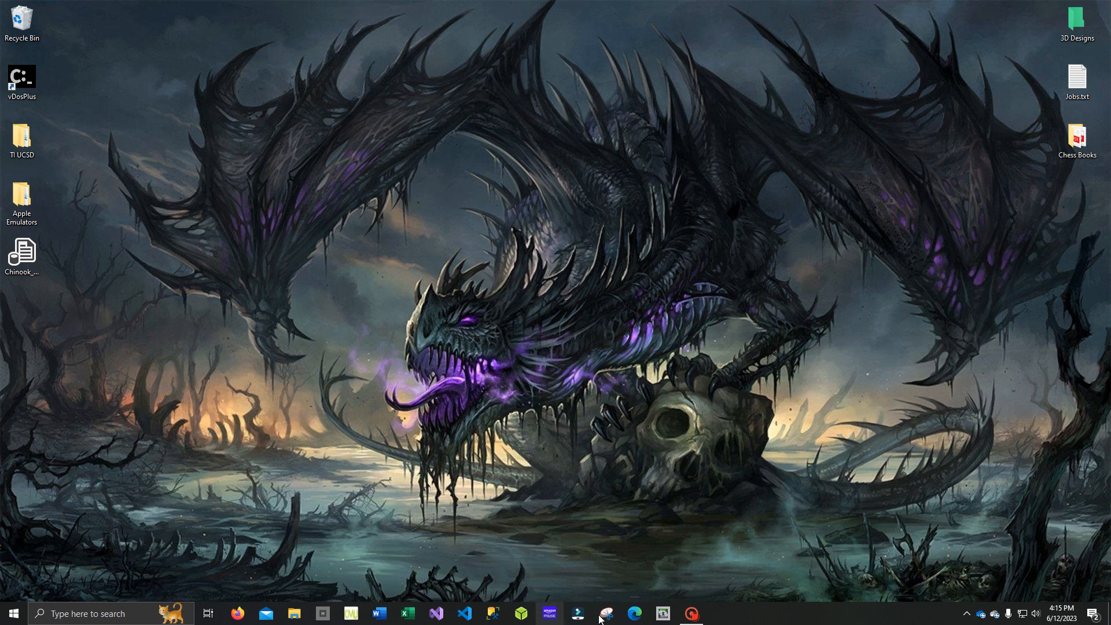
- Open Microsoft Edge and search the web for "mysql download for windows 10"
click(635, 614)
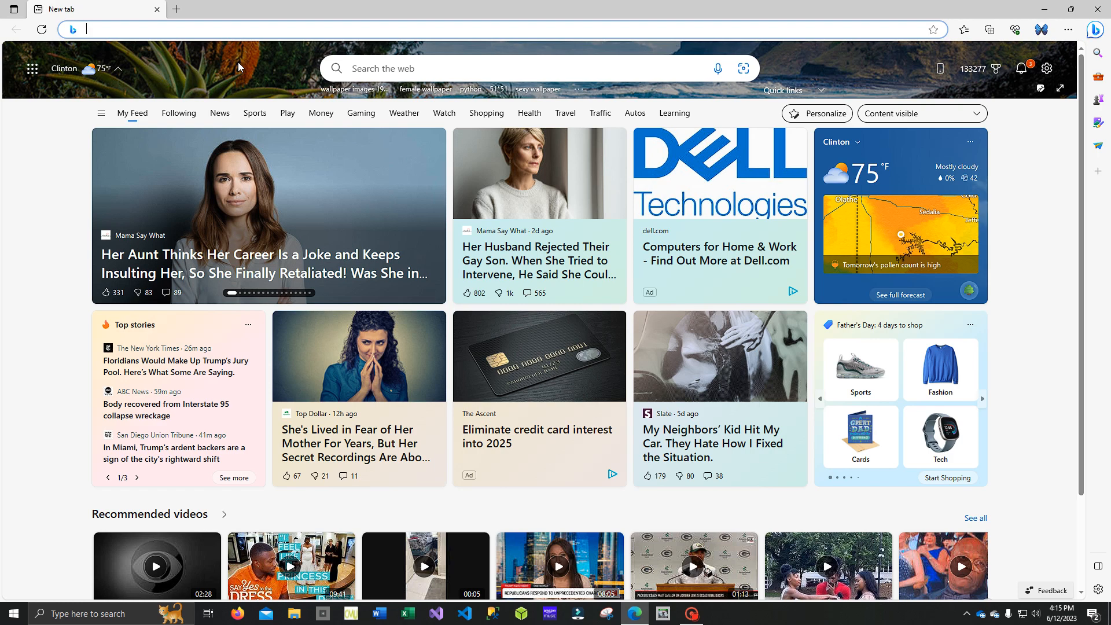
text(mysq)
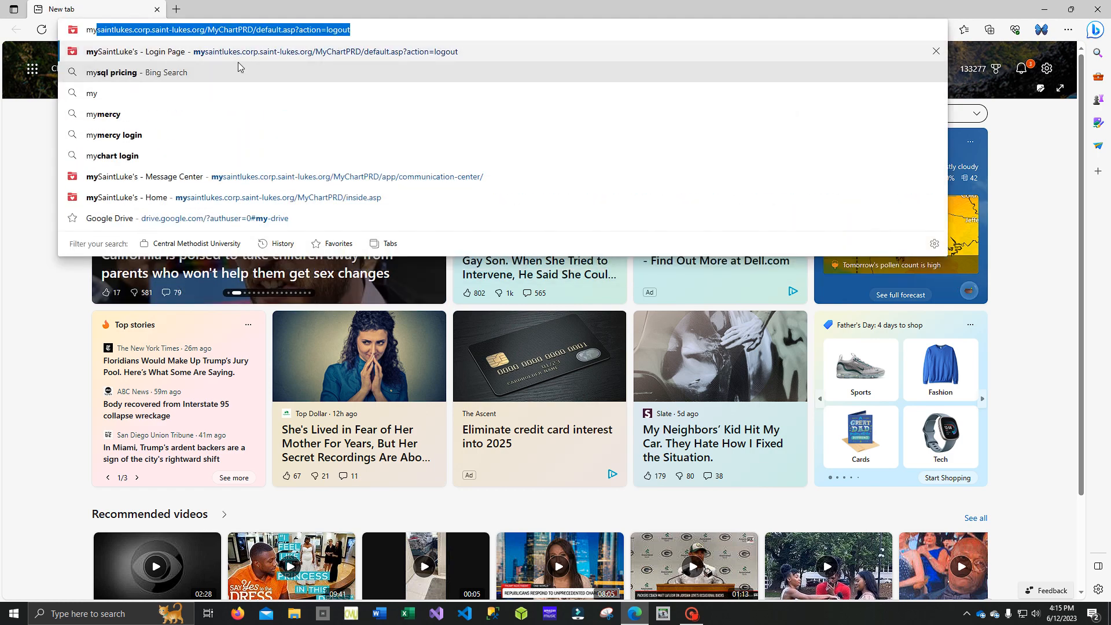
text(l)
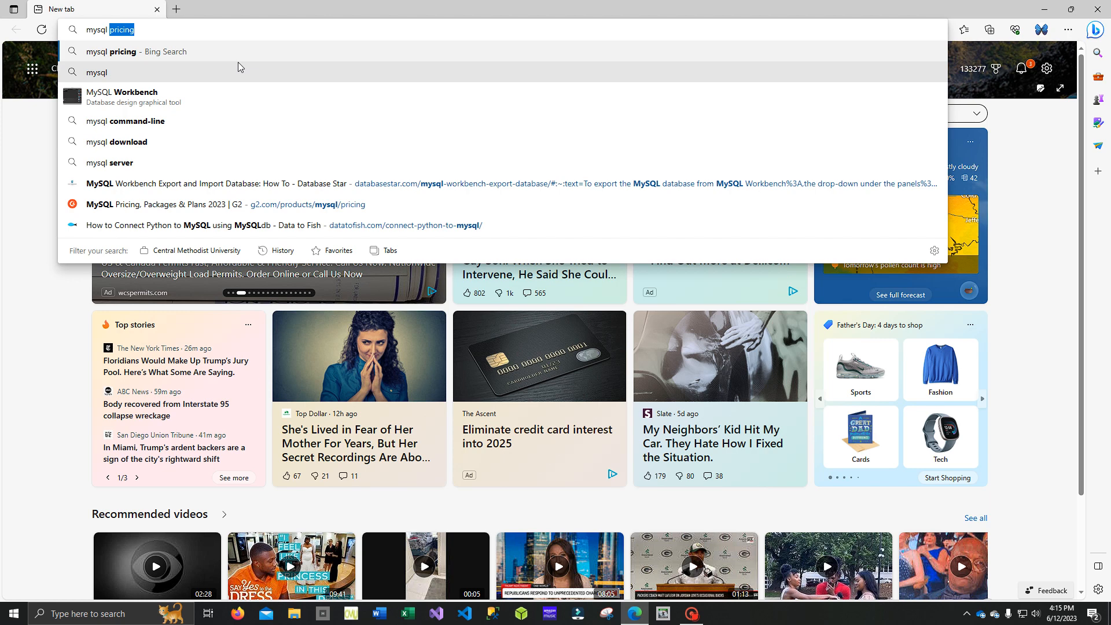
text( downlo)
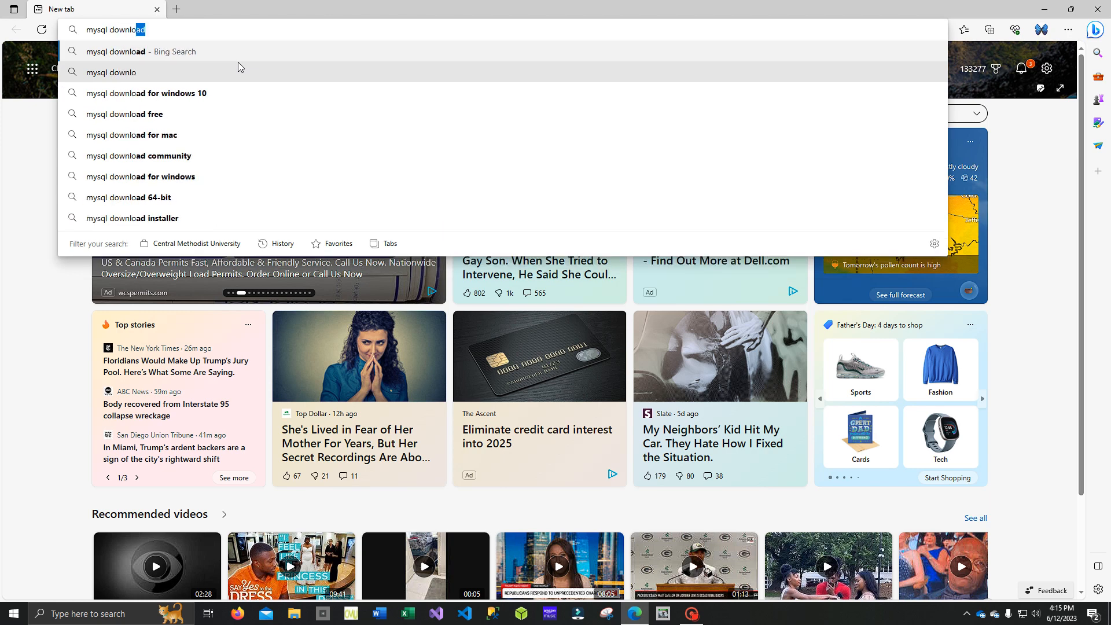
text(ad)
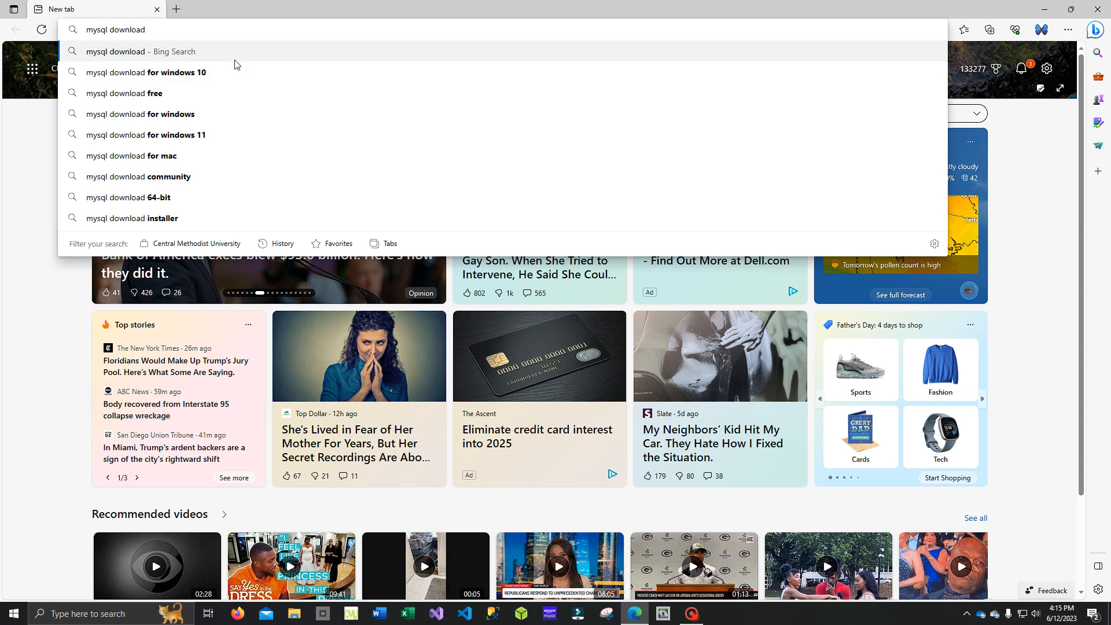
click(220, 80)
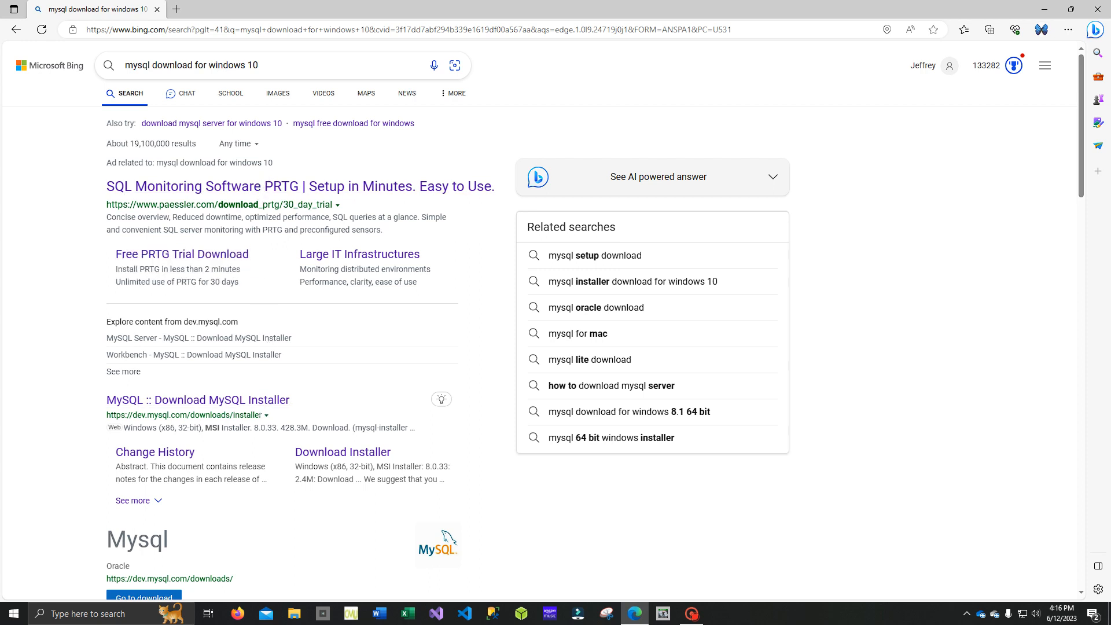
- Download the 2.4M MySQL Installer 8.0.33 web MSI for Microsoft Windows without an Oracle login and save it to the Desktop
click(274, 405)
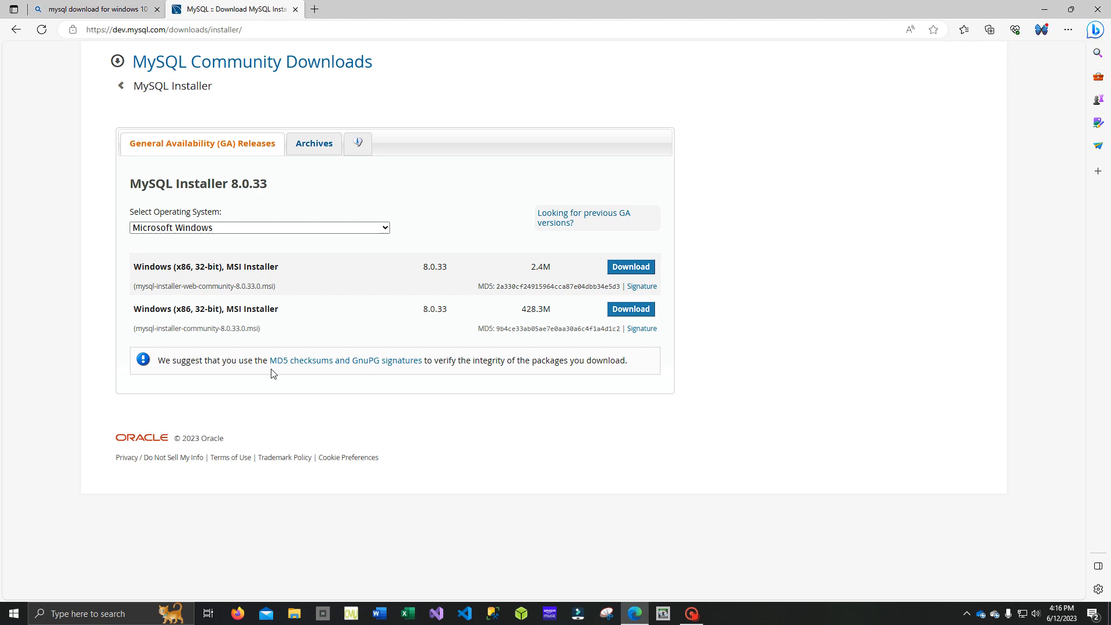
click(388, 231)
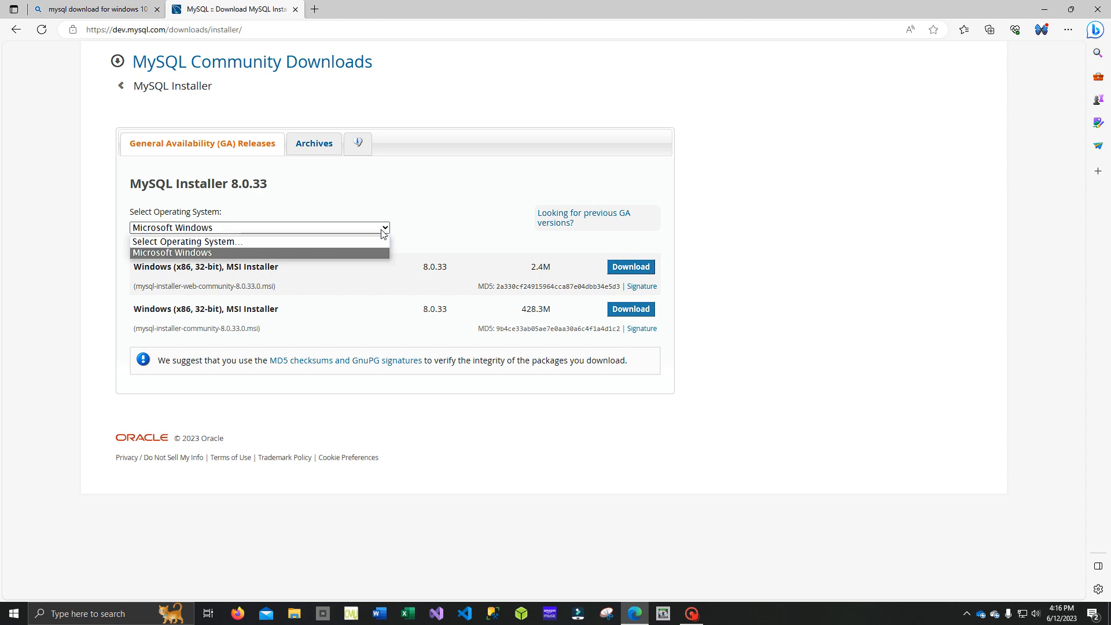
click(382, 232)
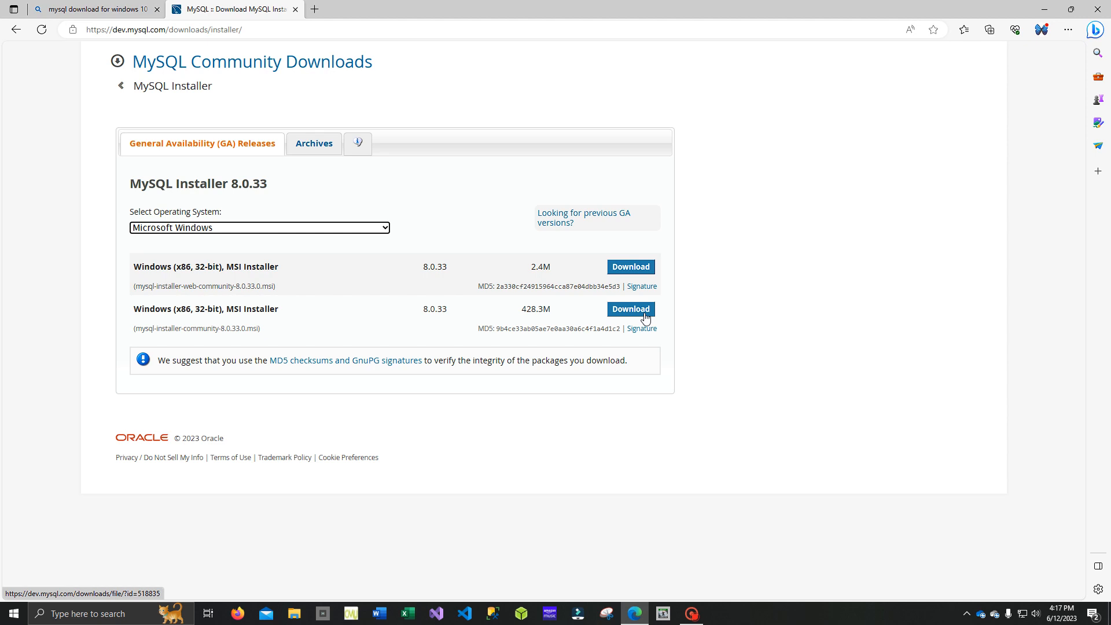
click(642, 270)
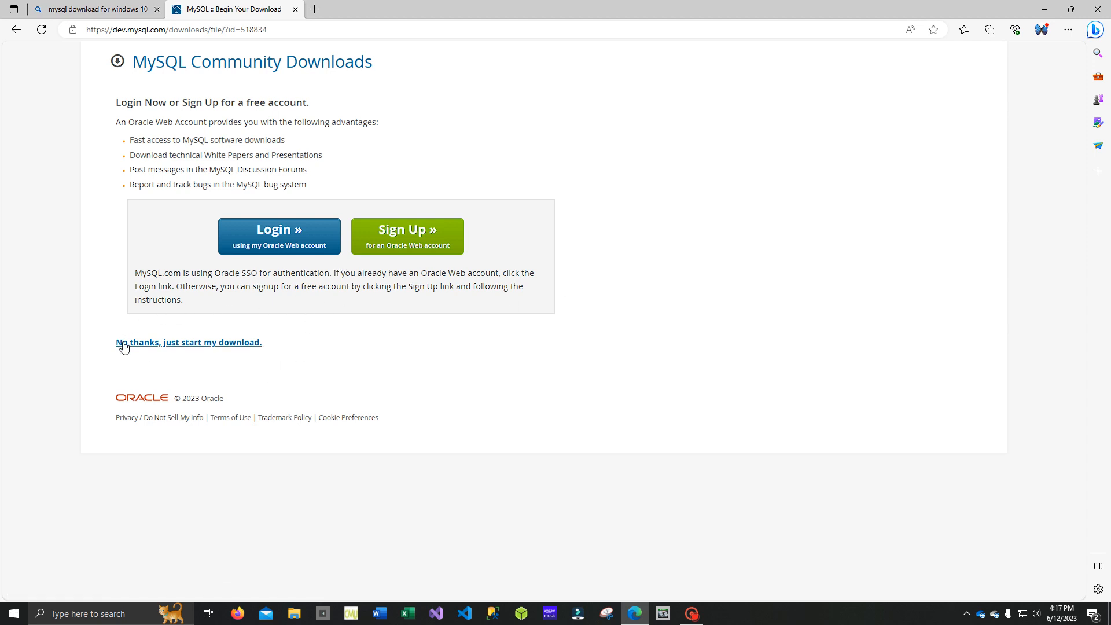
click(153, 343)
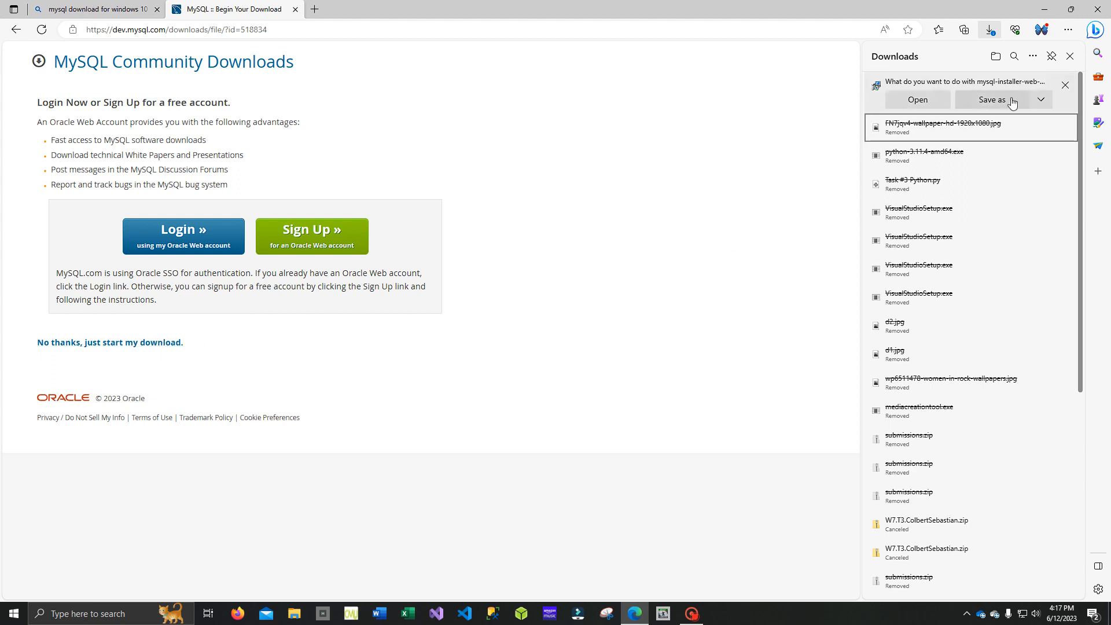
click(988, 106)
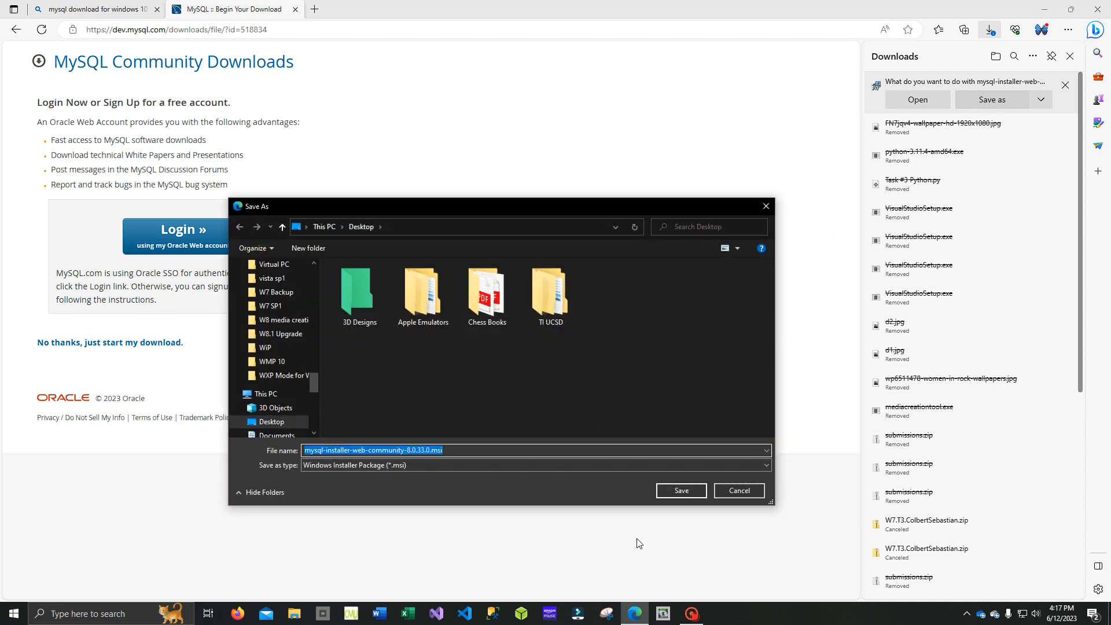
click(690, 491)
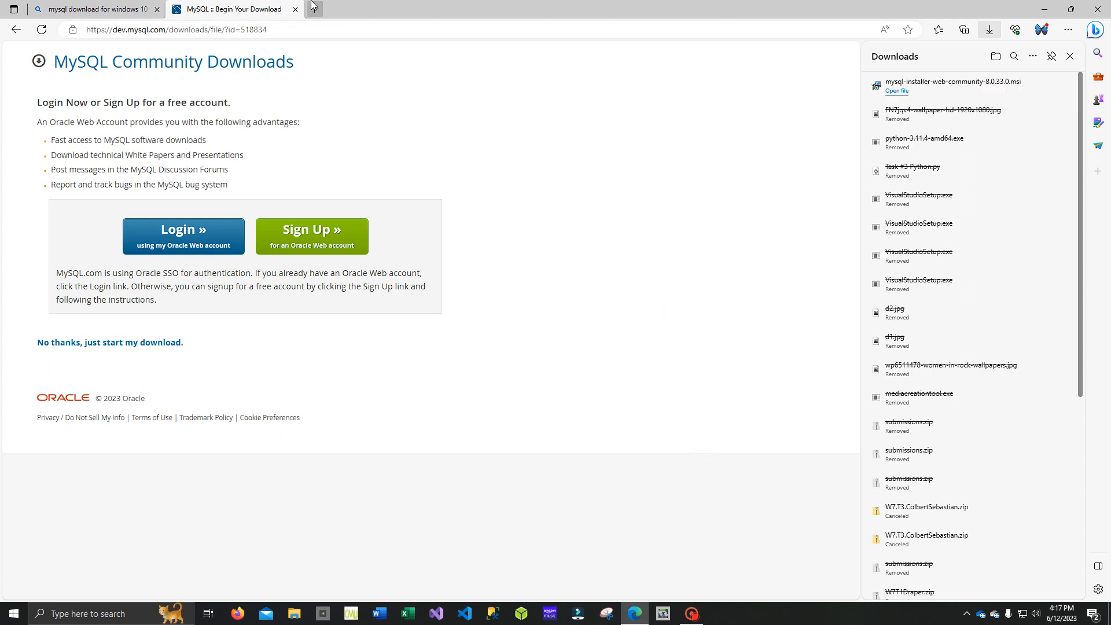
- Leave the MySQL download page and launch the downloaded MySQL installer from the desktop
click(296, 10)
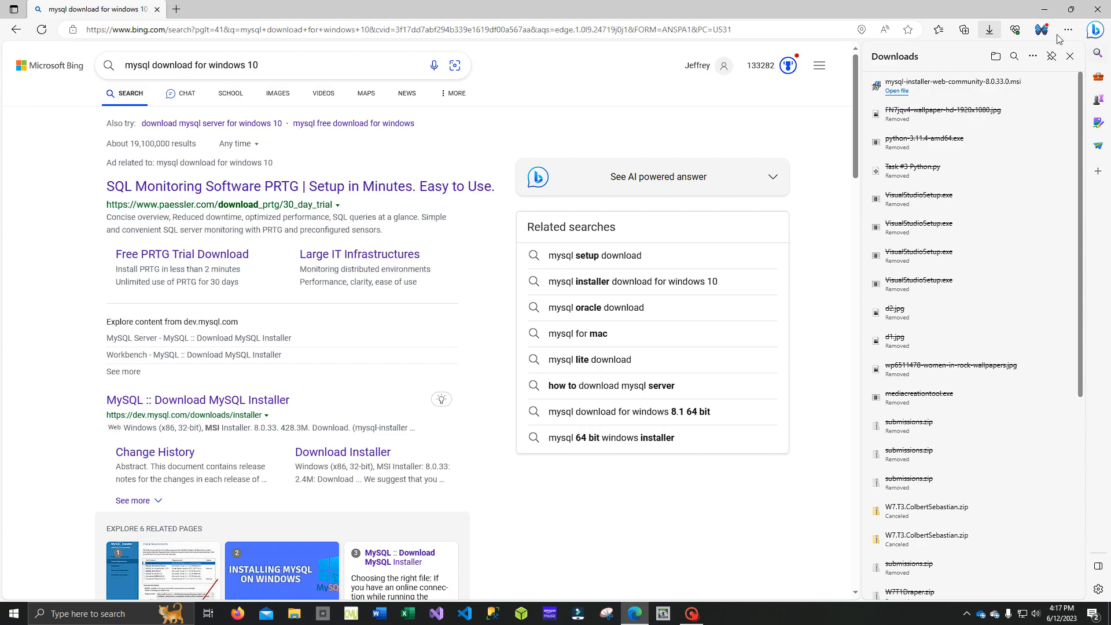
click(1044, 9)
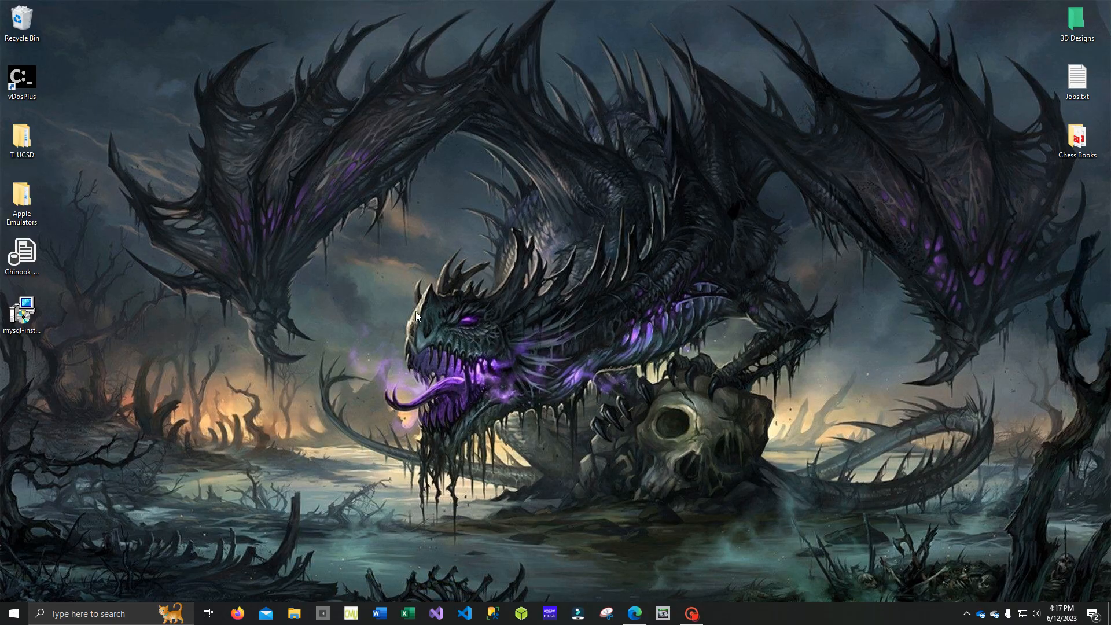
double_click(40, 329)
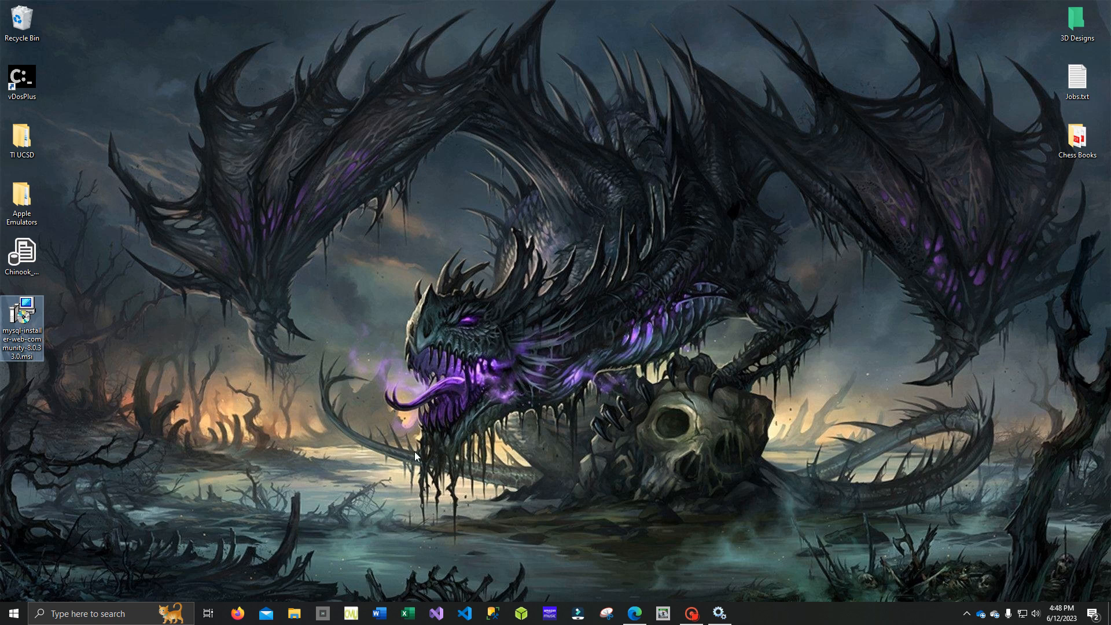
- Close the Services window and open Windows Security through the Update & Security settings
right_click(719, 613)
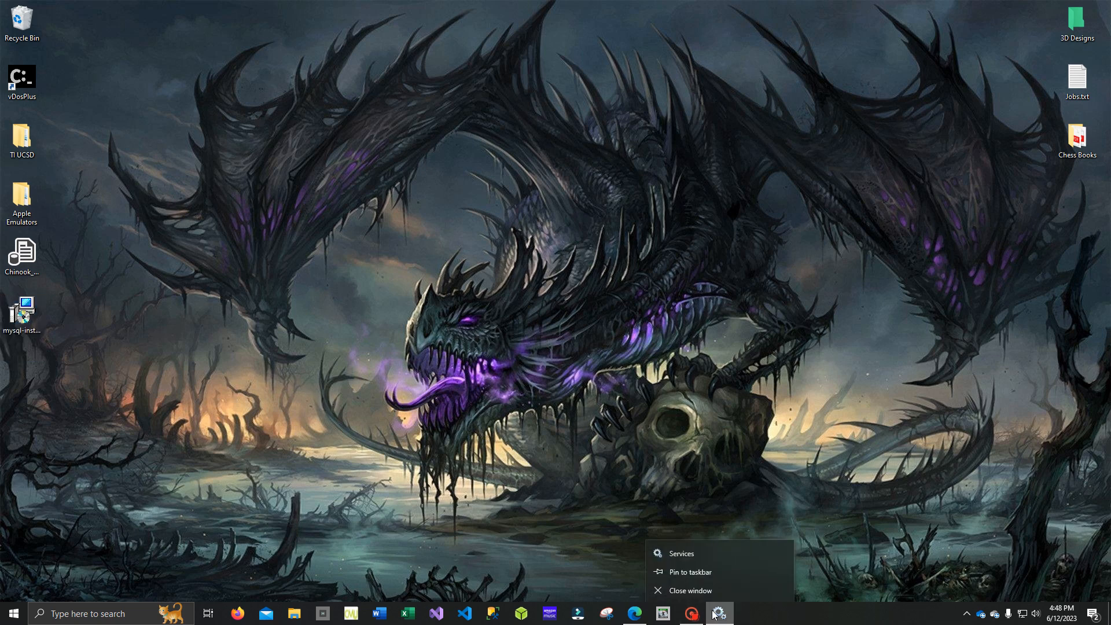
click(699, 595)
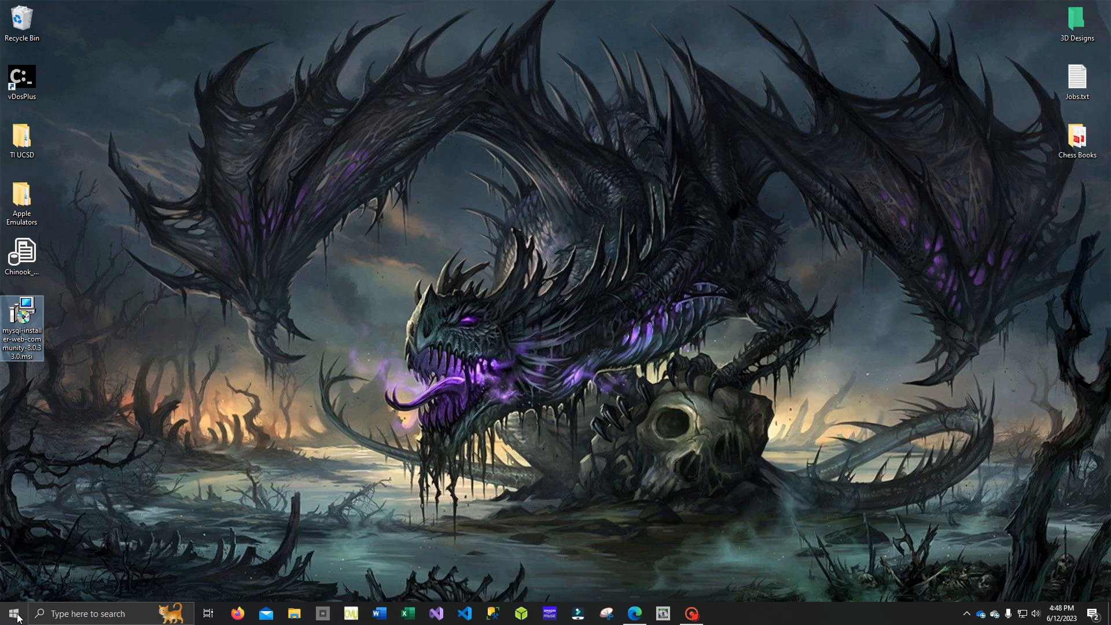
click(14, 613)
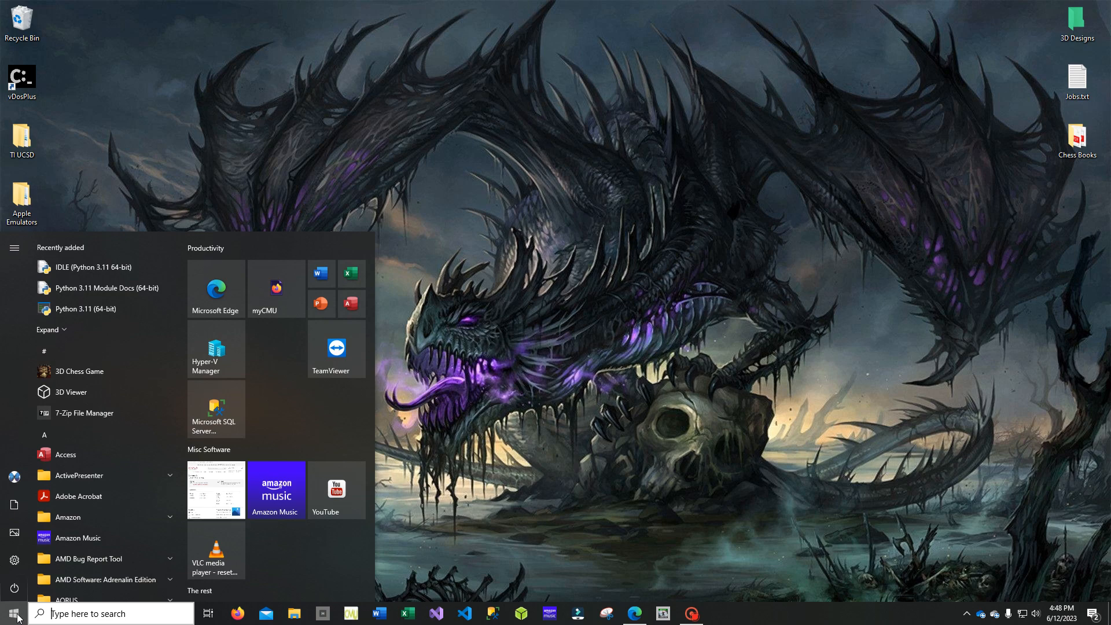
mouse_move(16, 564)
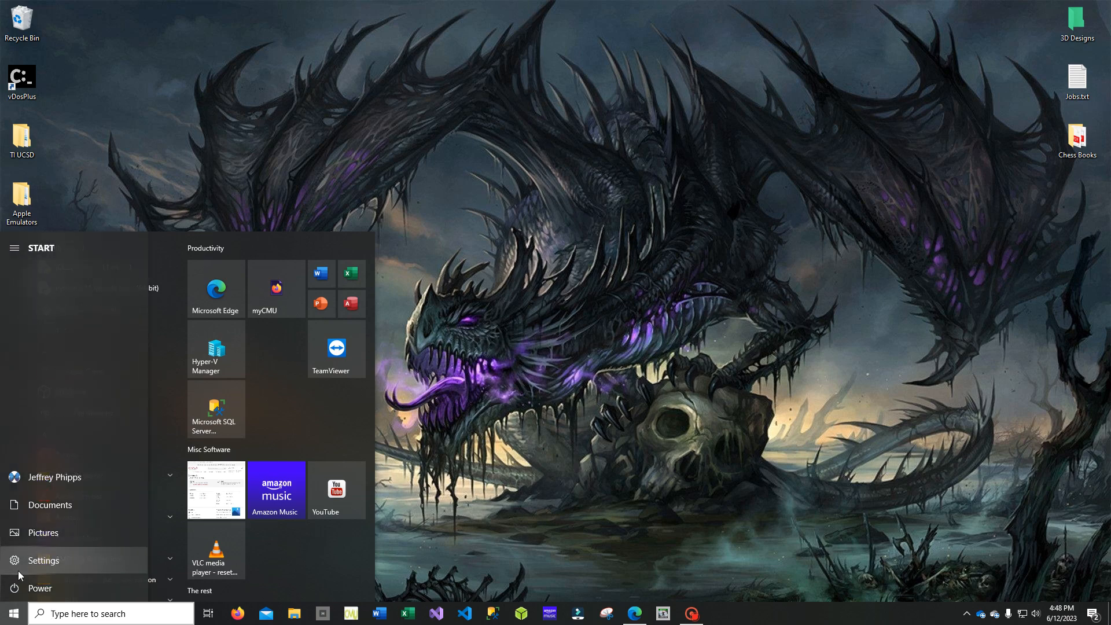
click(16, 560)
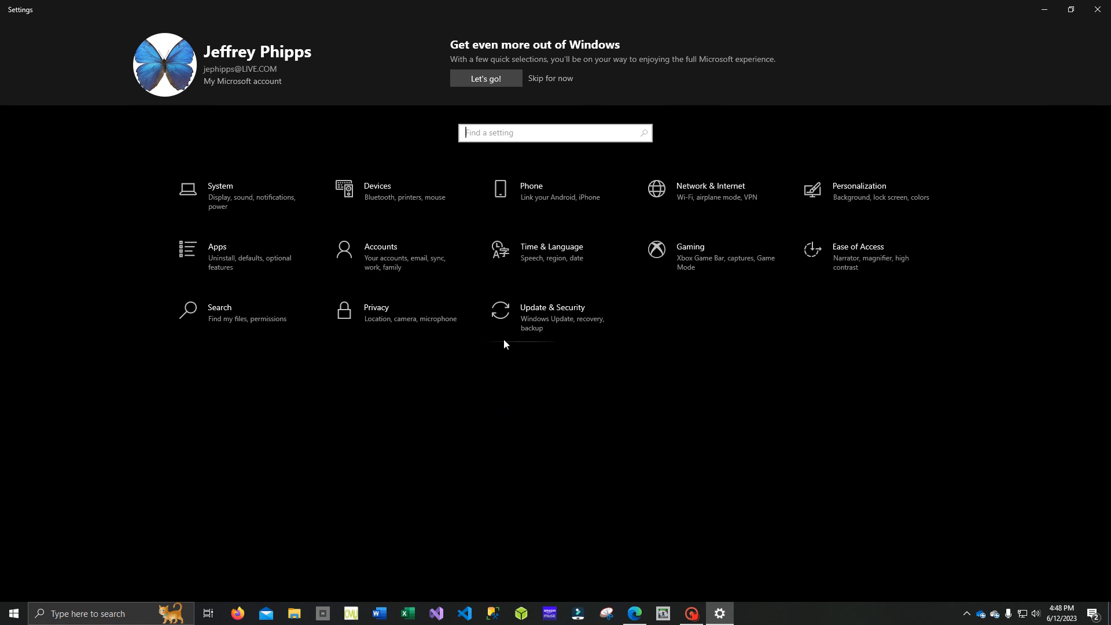
click(245, 210)
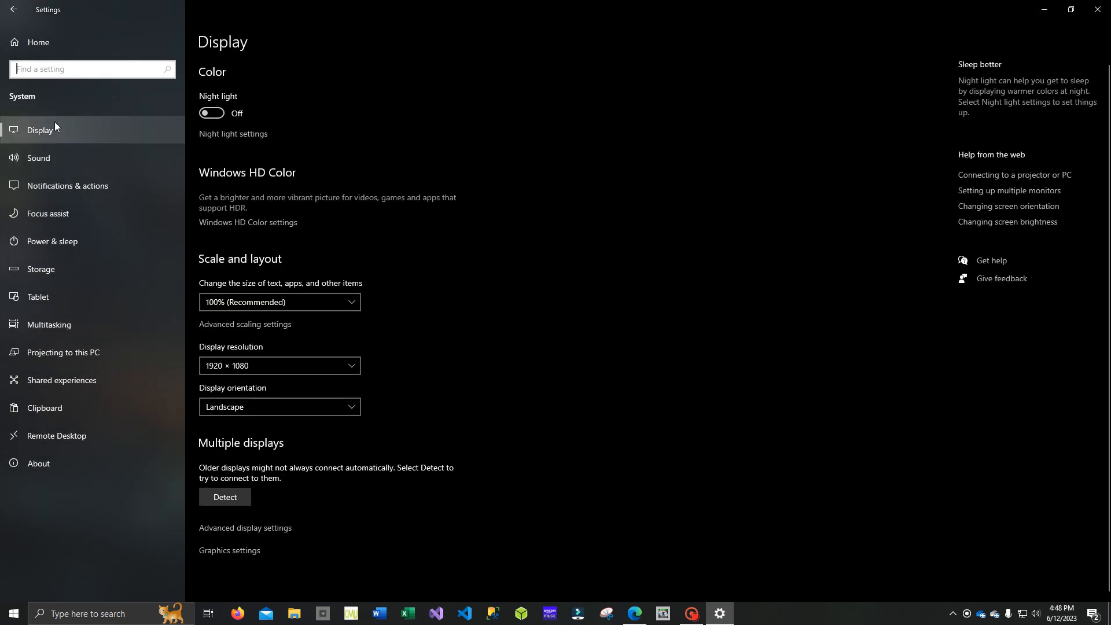
click(14, 10)
click(541, 326)
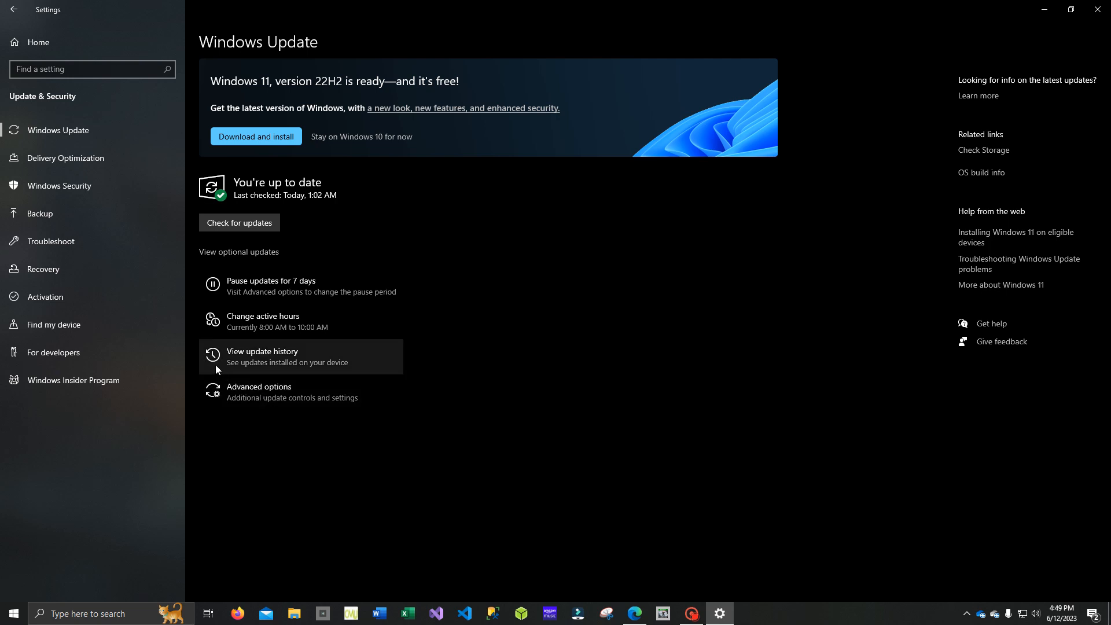
click(91, 187)
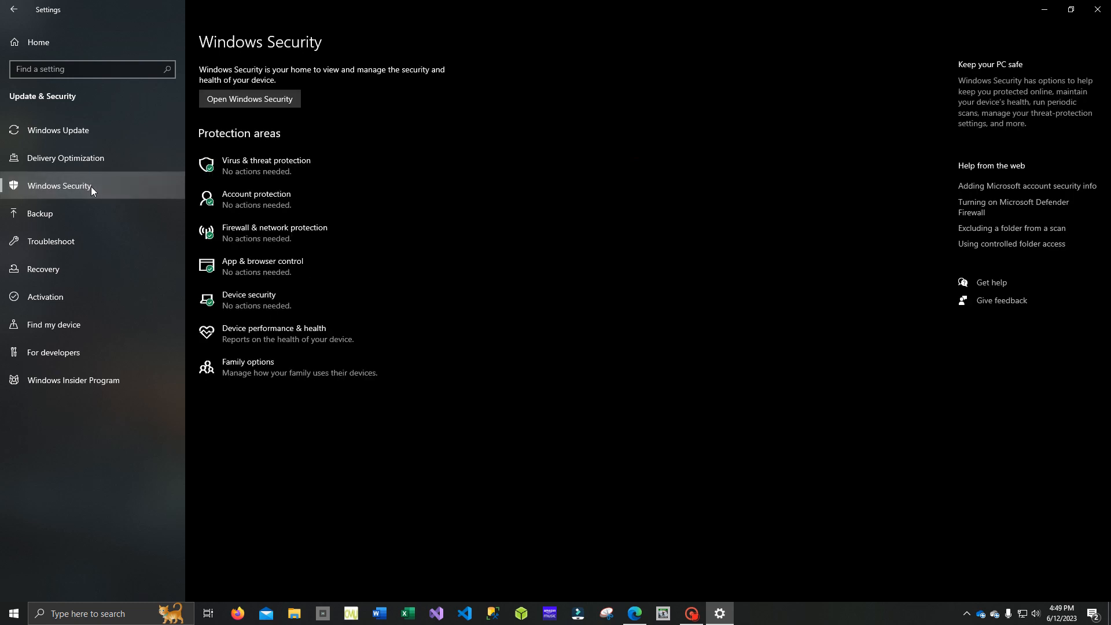
click(283, 100)
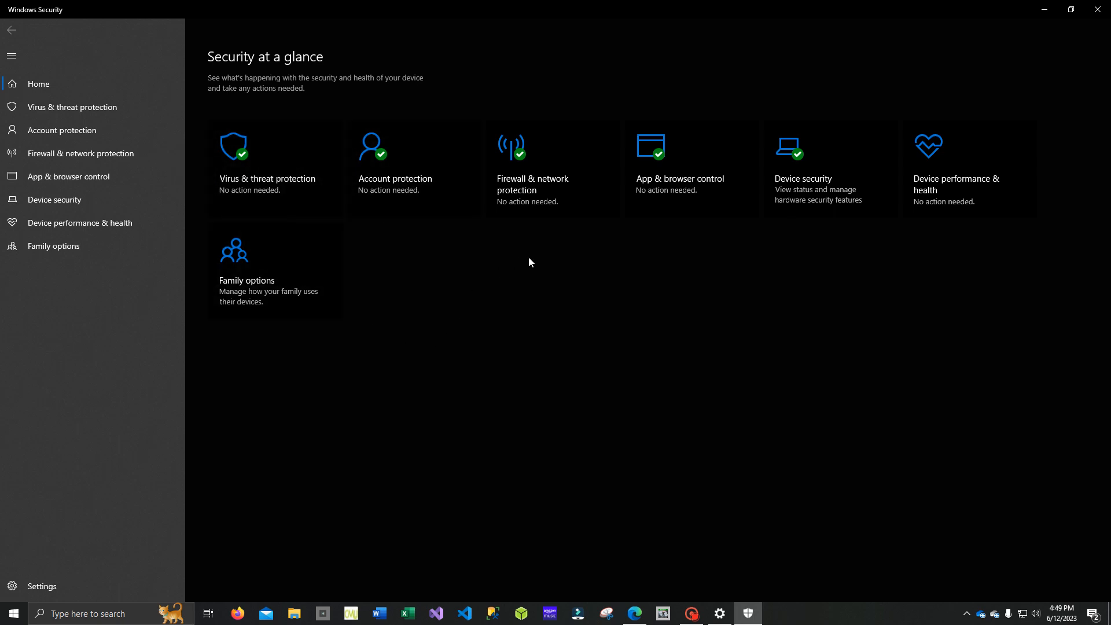
- Turn off Microsoft Defender Firewall for the domain network, and close Windows Security and Settings
click(533, 203)
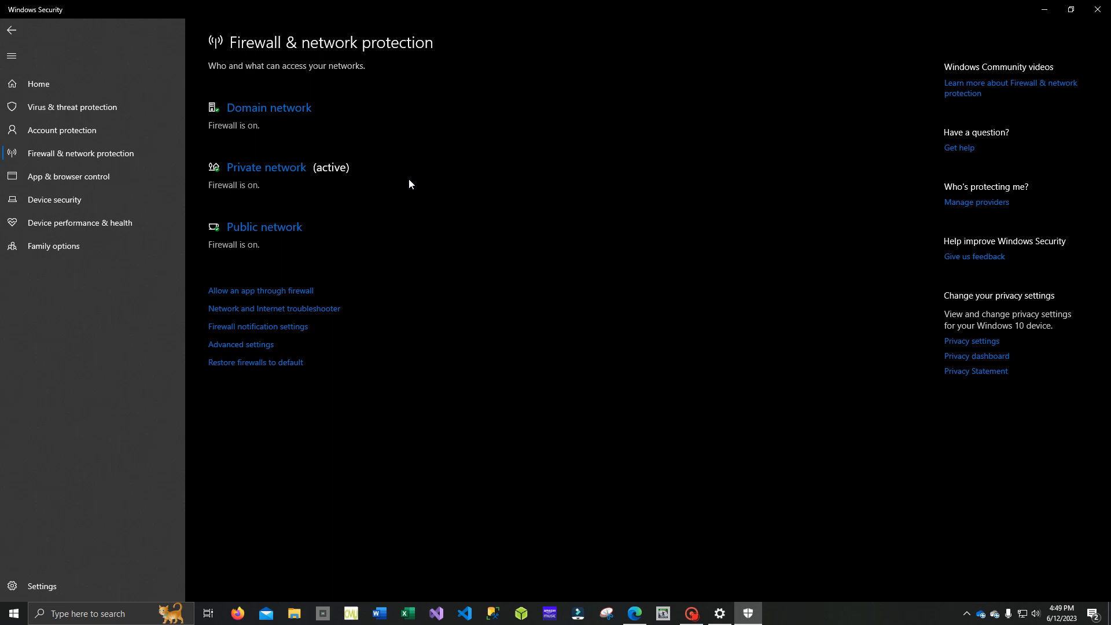
click(296, 114)
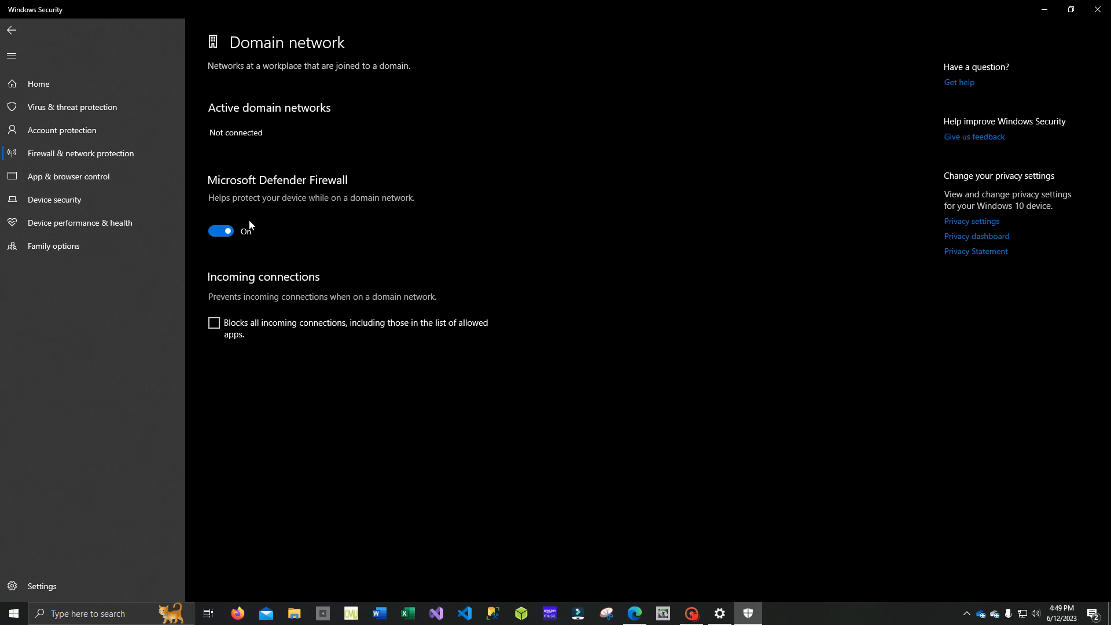
click(216, 231)
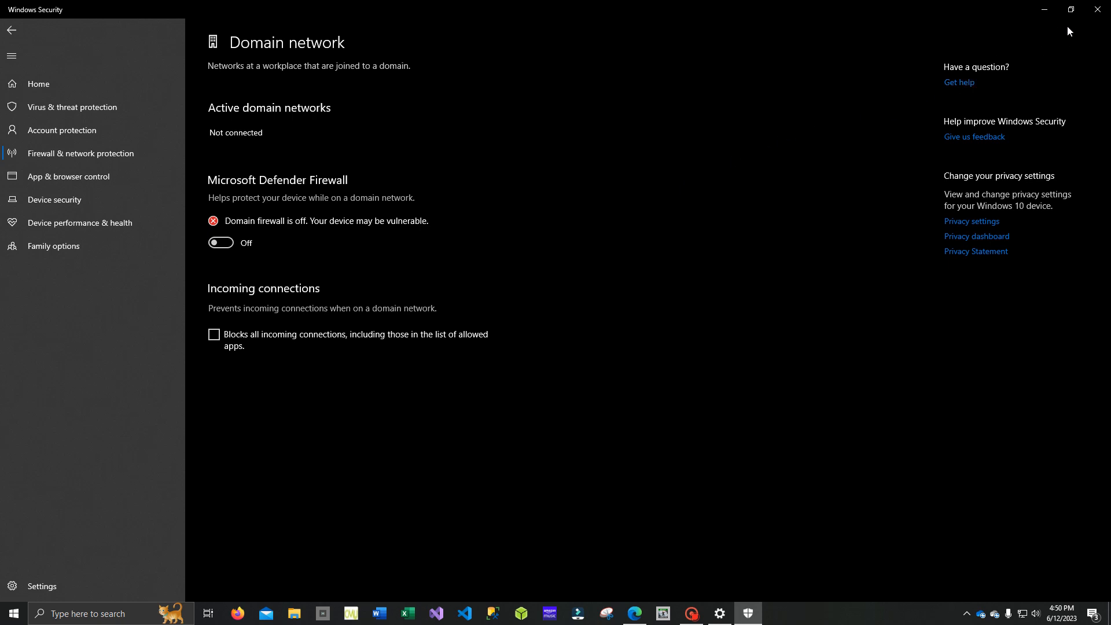
click(13, 31)
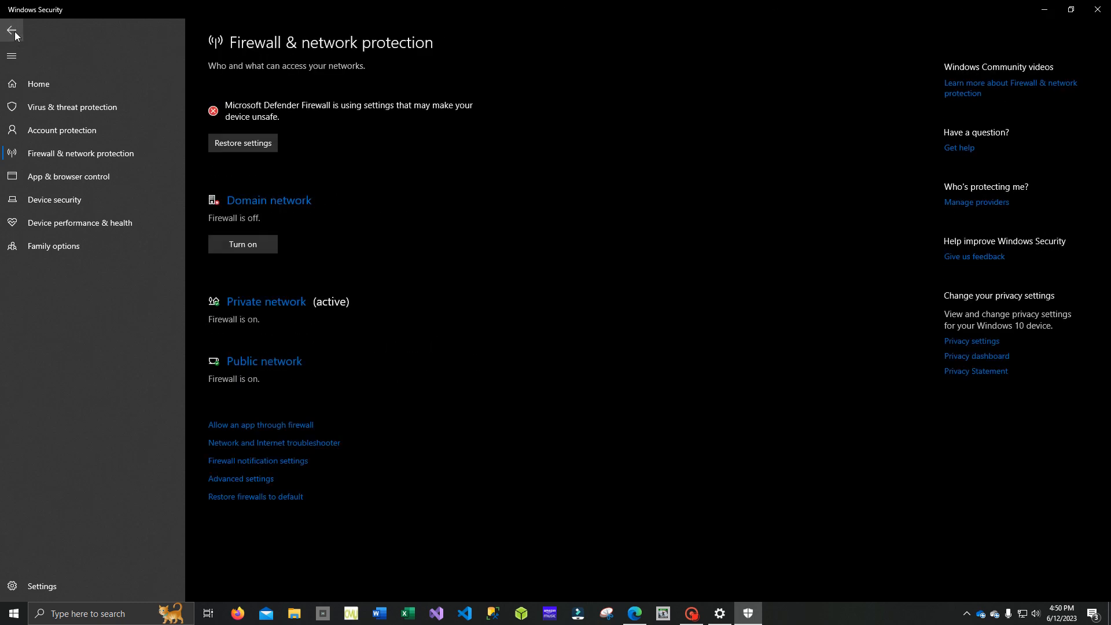
click(14, 32)
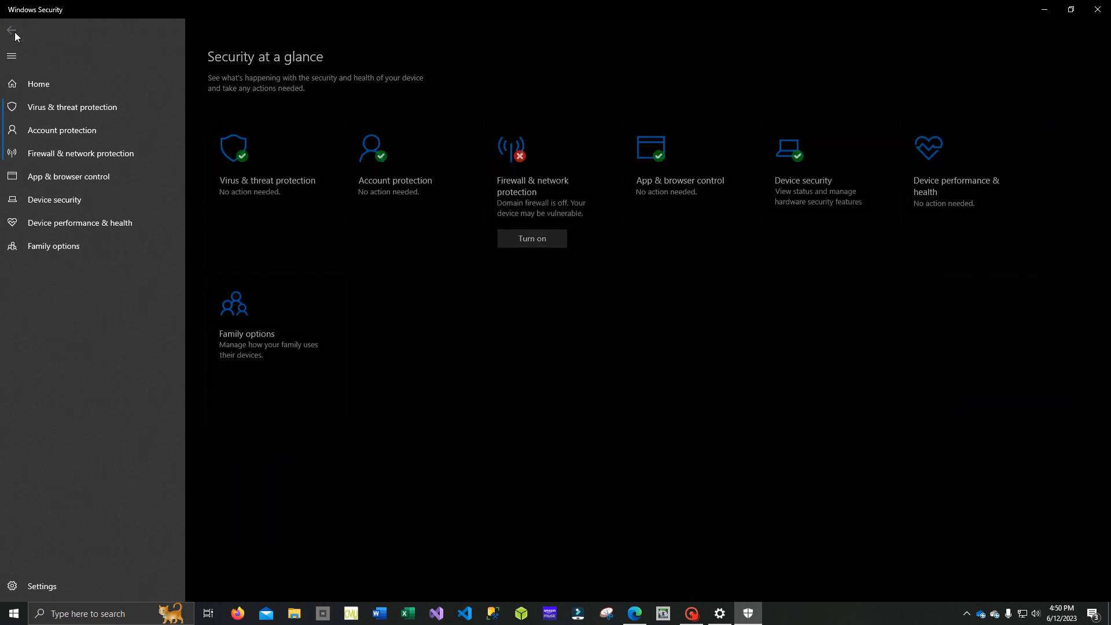
click(1097, 9)
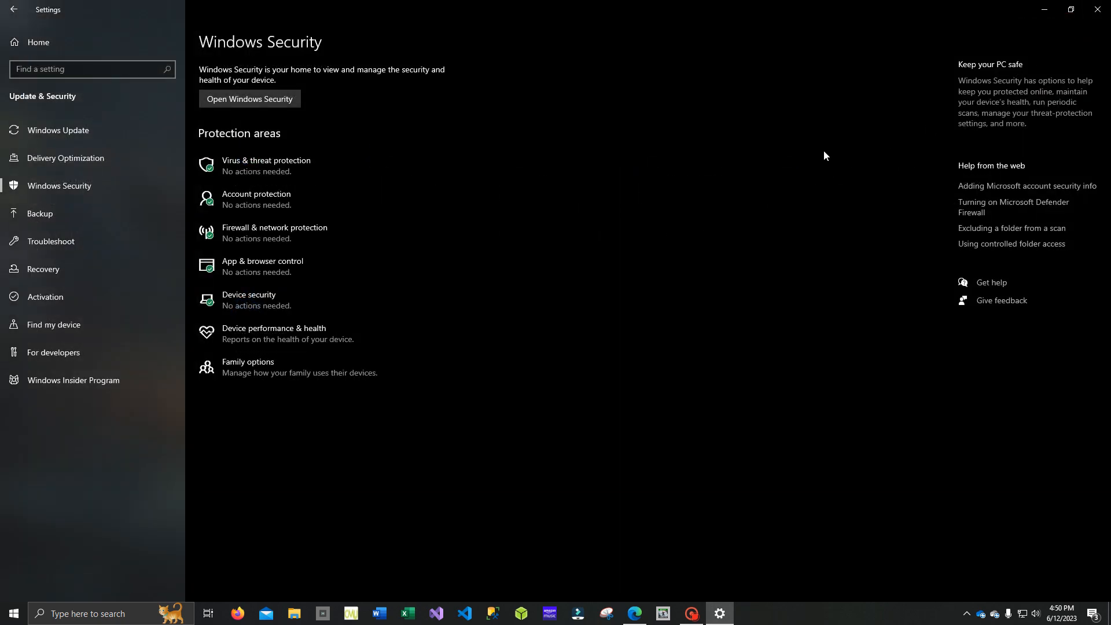
click(1097, 9)
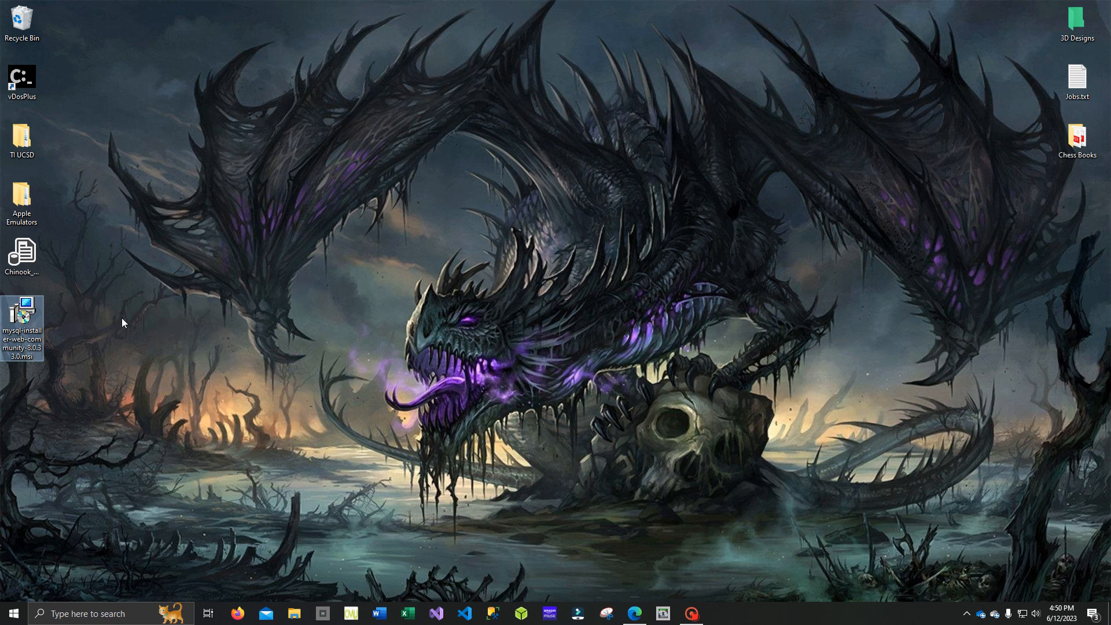
- Launch the MySQL installer from the desktop and proceed with the Full setup type
double_click(26, 330)
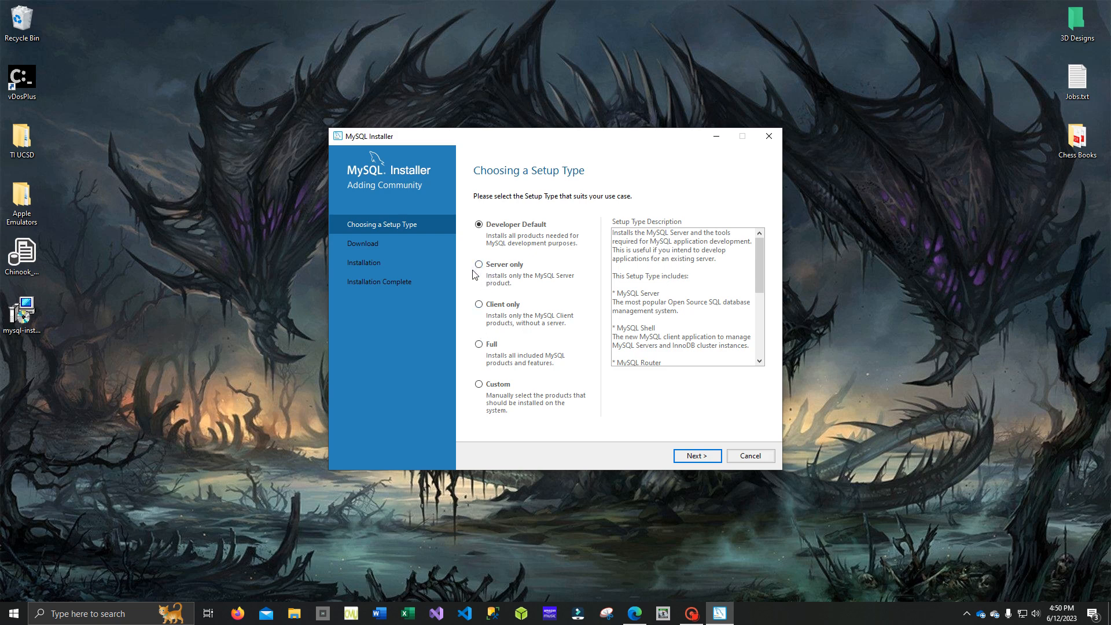
click(479, 345)
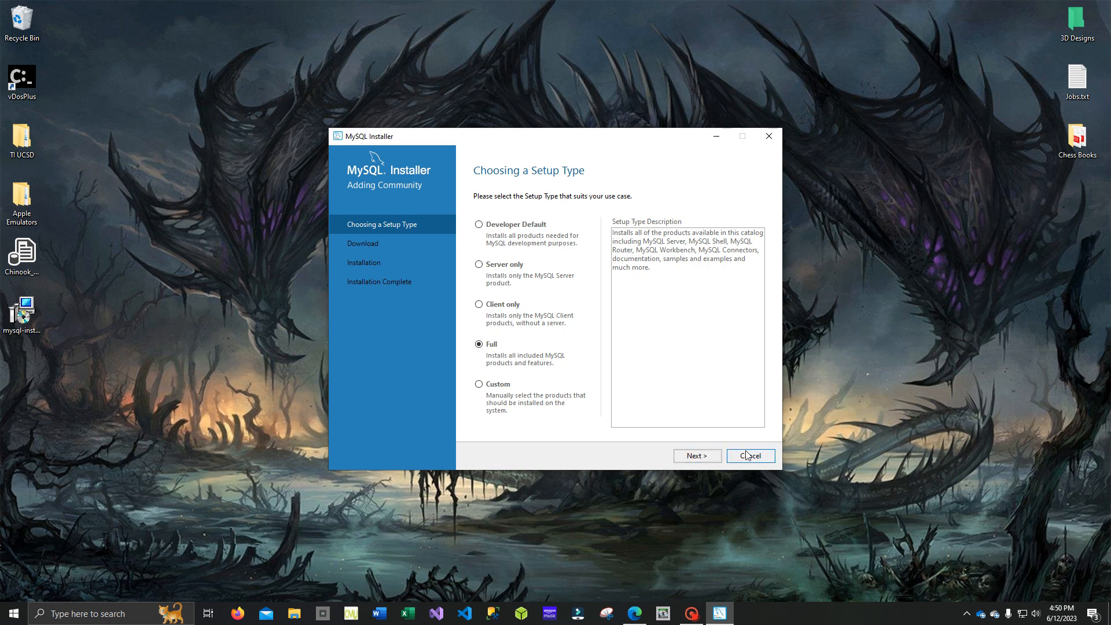
click(710, 457)
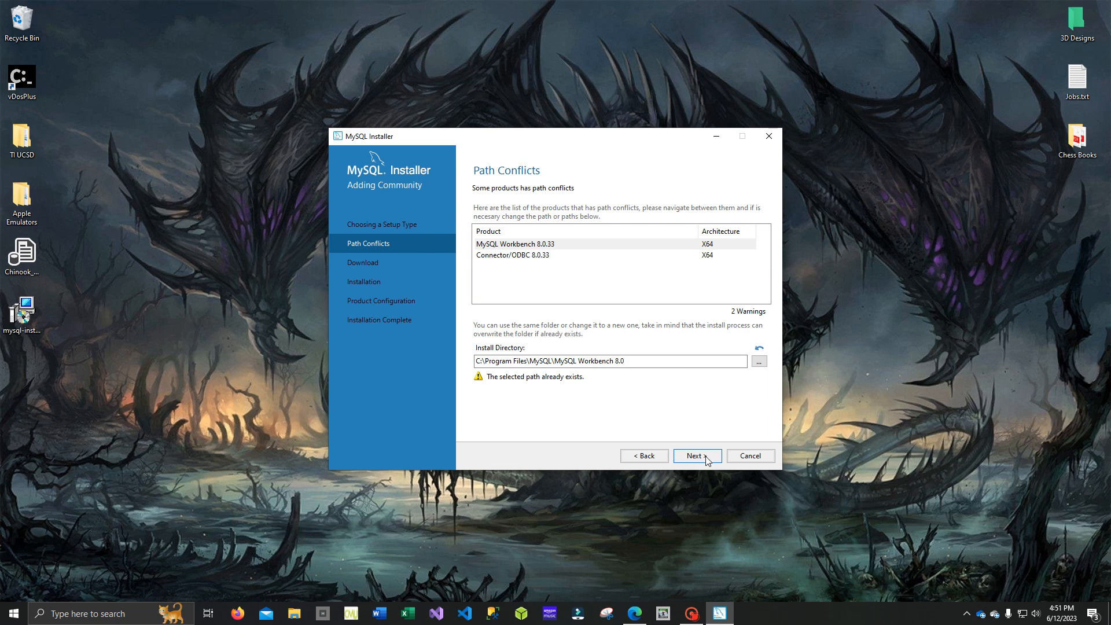
- Continue with the existing install paths despite the path conflicts, and download all the listed MySQL 8.0.33 products
click(697, 456)
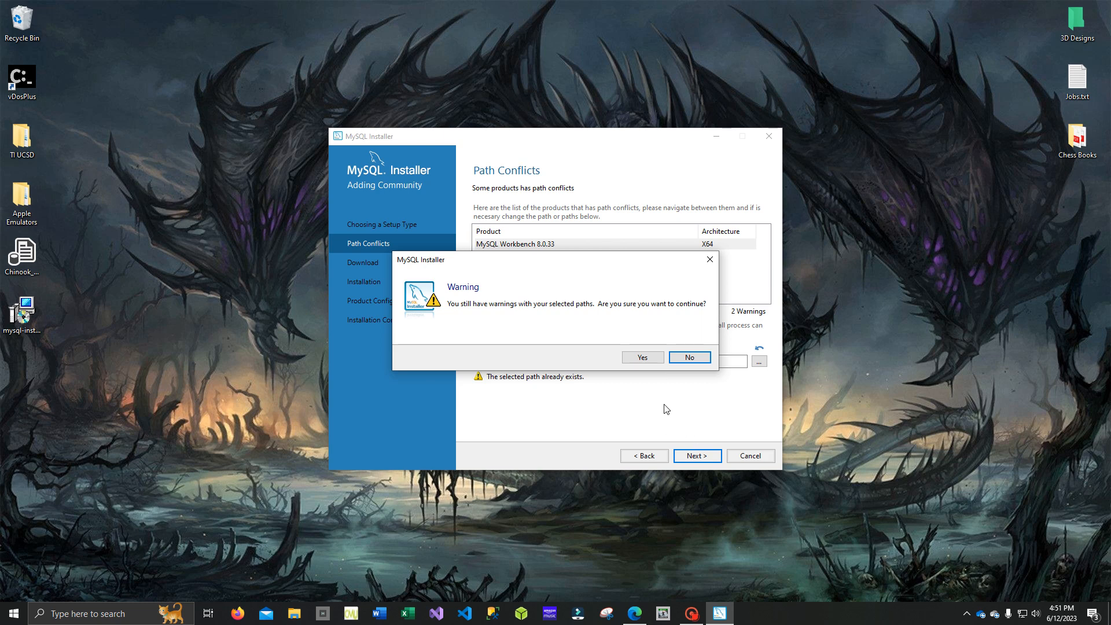
click(643, 359)
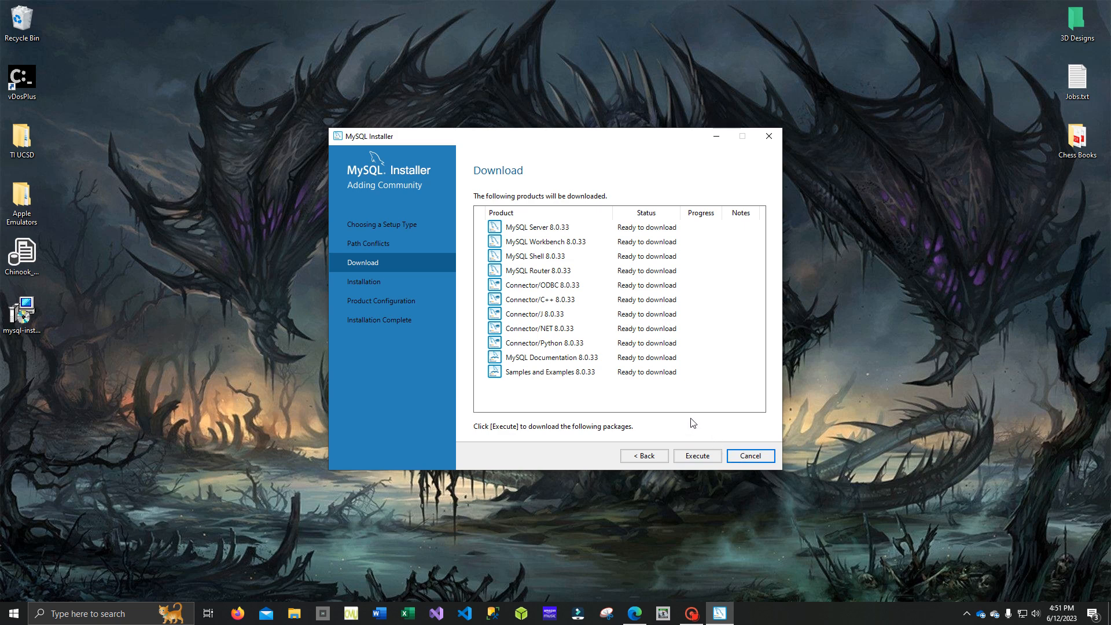
click(697, 456)
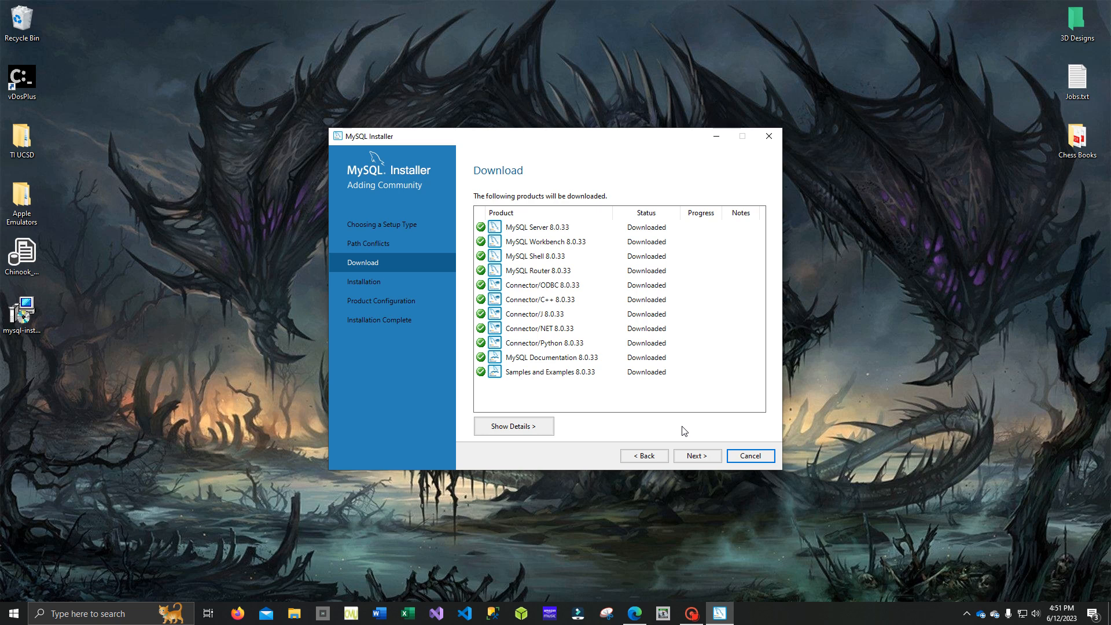
- Install all the downloaded MySQL products and proceed to the product configuration
click(697, 456)
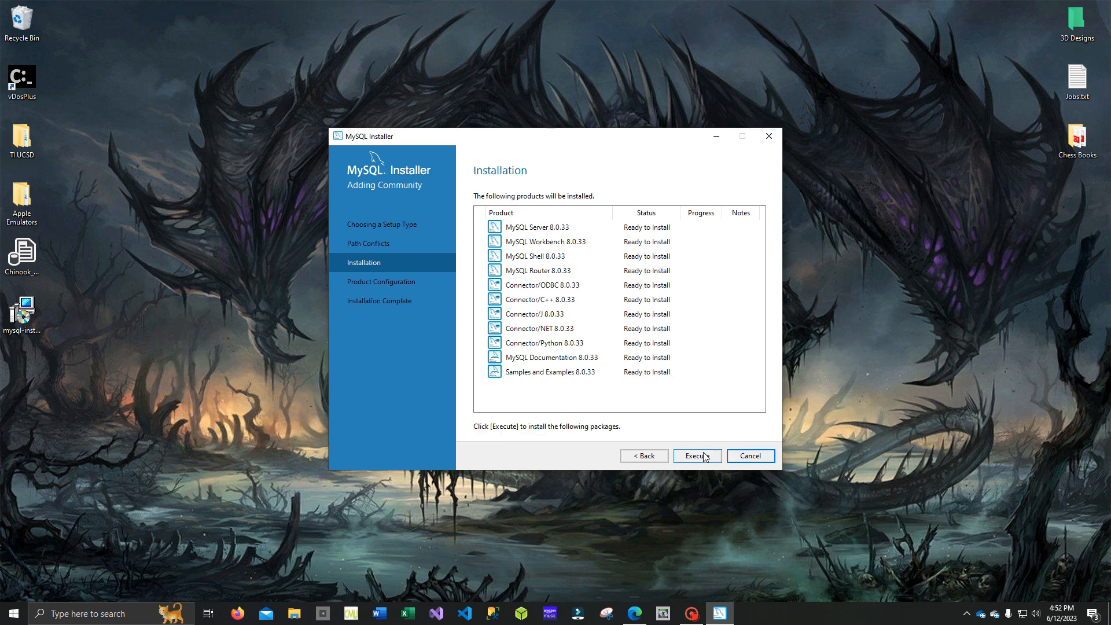
click(706, 457)
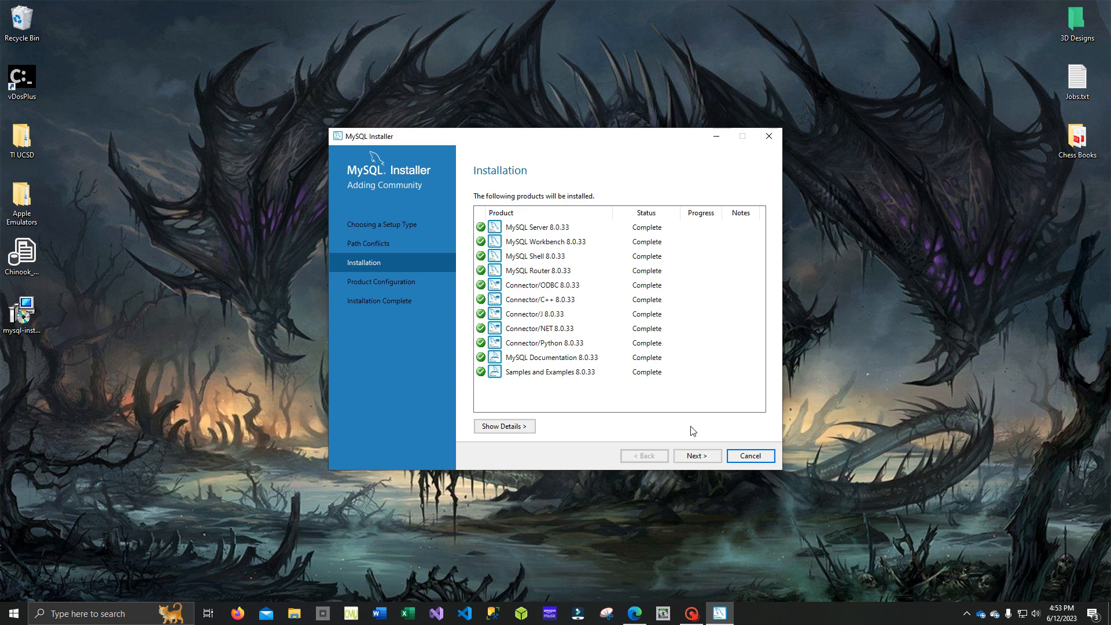
click(707, 459)
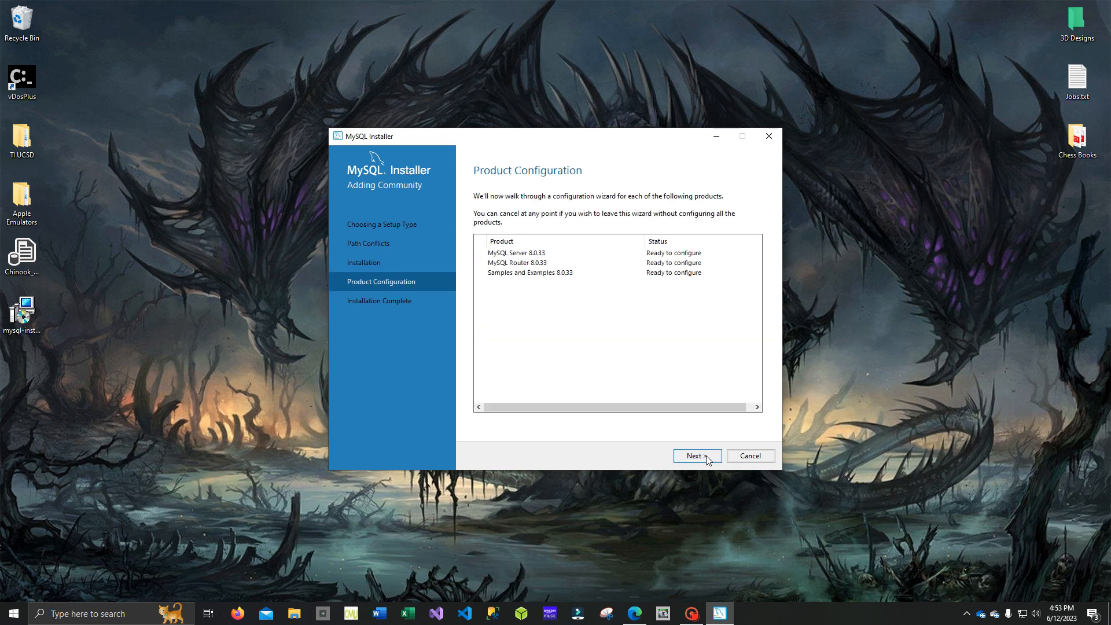
- Start configuring MySQL Server 8.0.33 and choose the legacy authentication method that retains MySQL 5.x compatibility
click(706, 459)
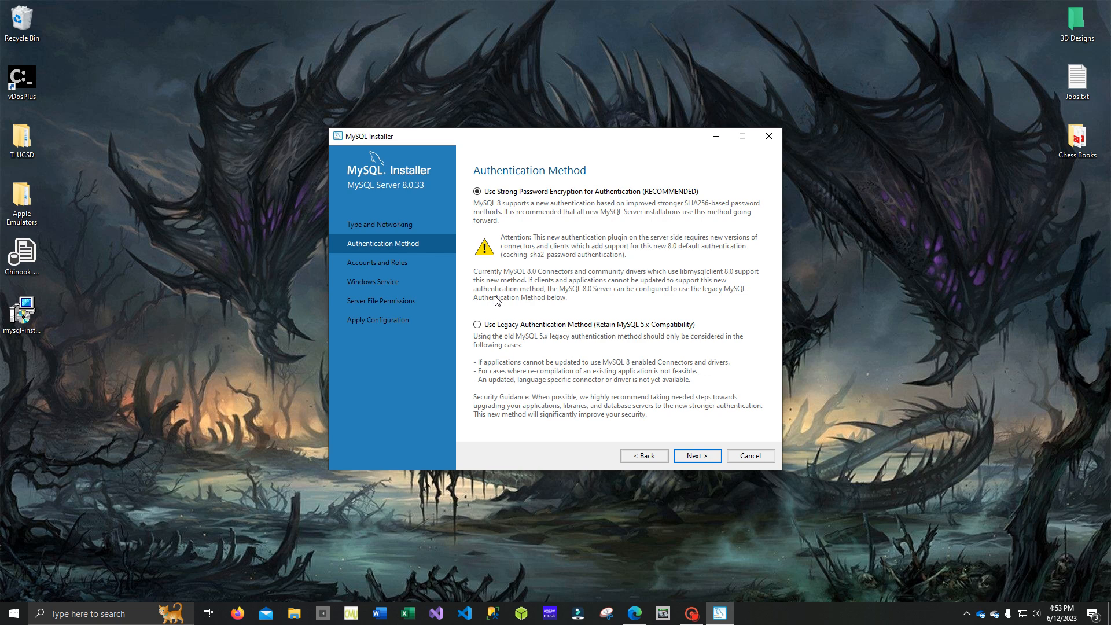
click(477, 325)
click(709, 457)
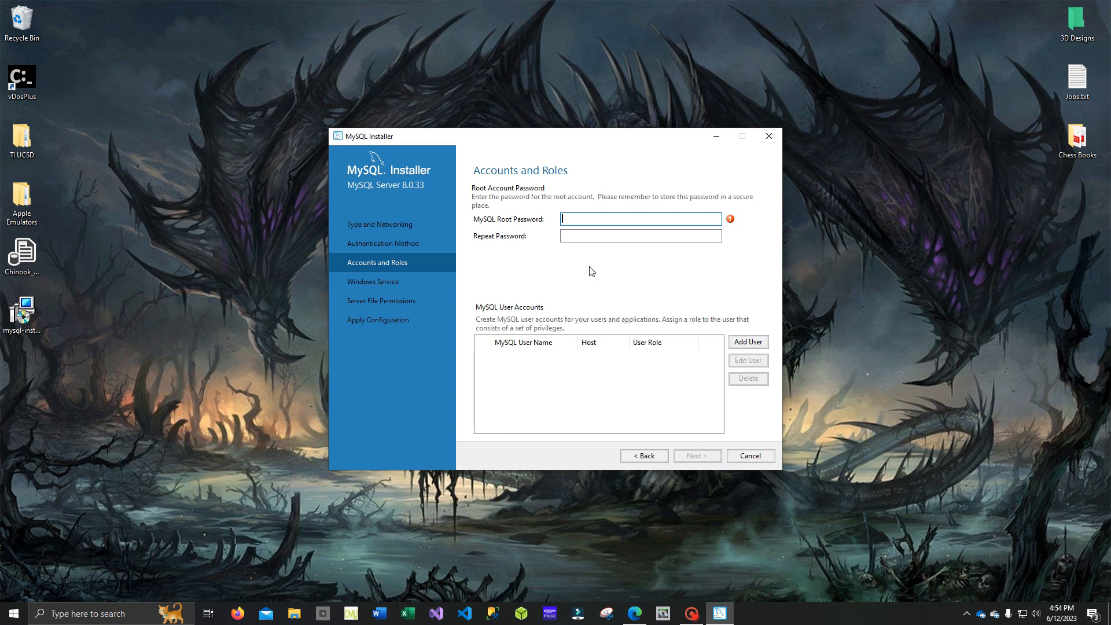
- Enter and repeat the MySQL root password for the root account, and continue to the Windows service settings
text(••••••••••)
key(Tab)
text(•••••••)
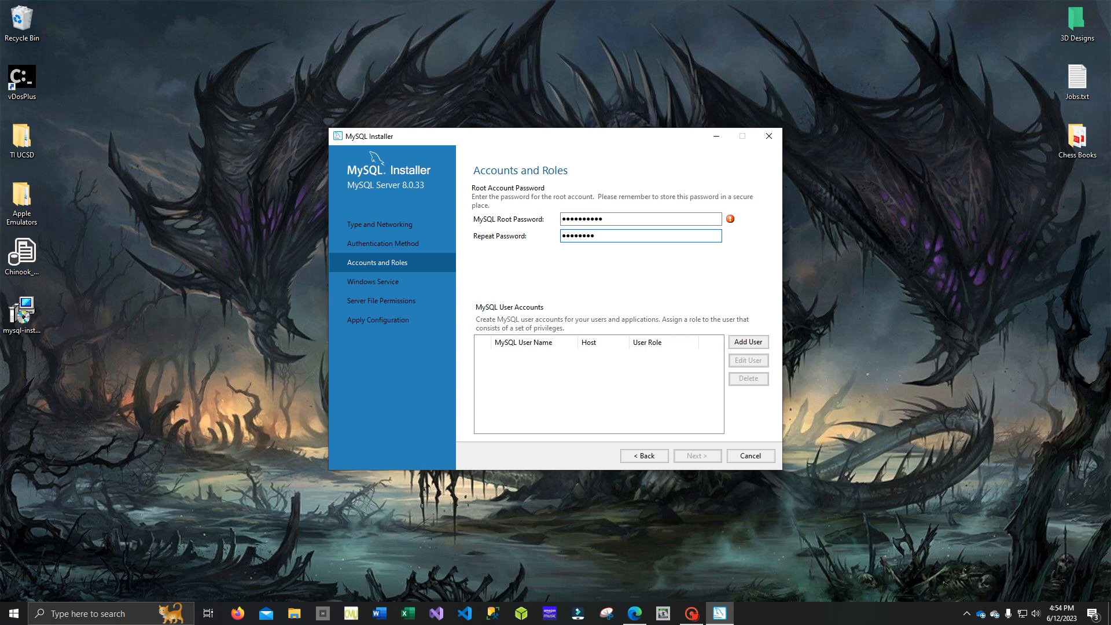
text(••)
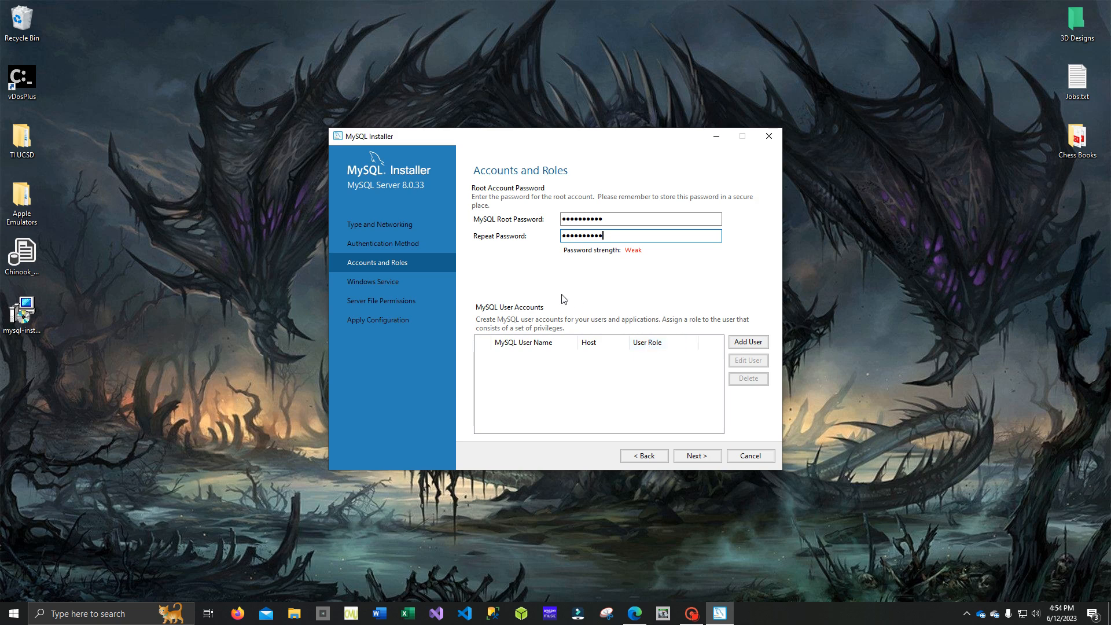
click(709, 459)
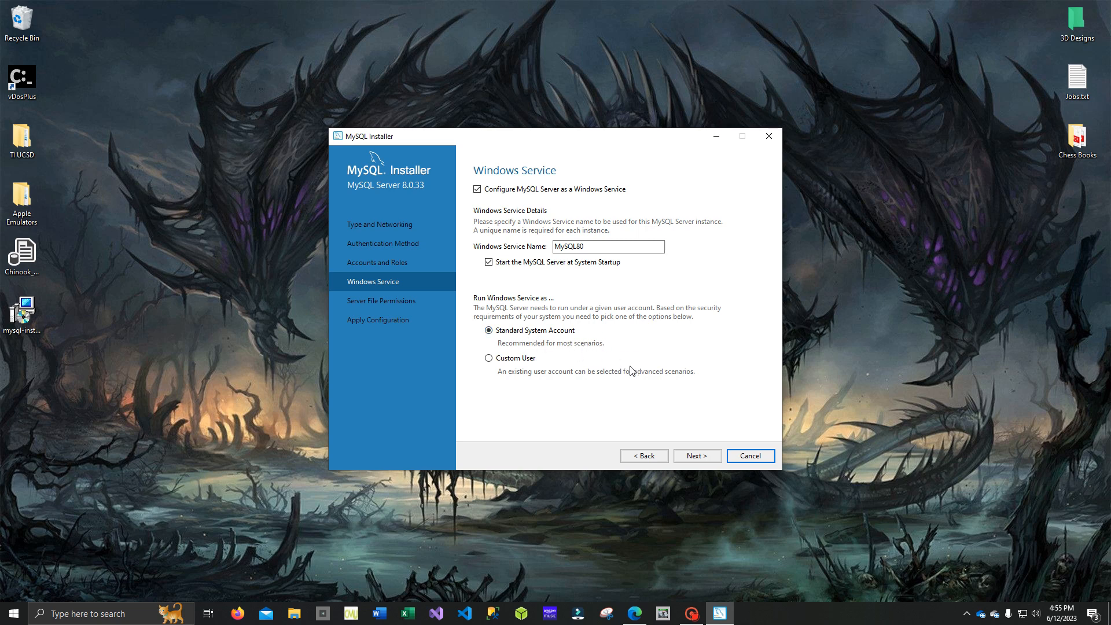
- Accept the default Windows service and full-access file permission settings, and apply and finish the MySQL Server configuration
click(705, 457)
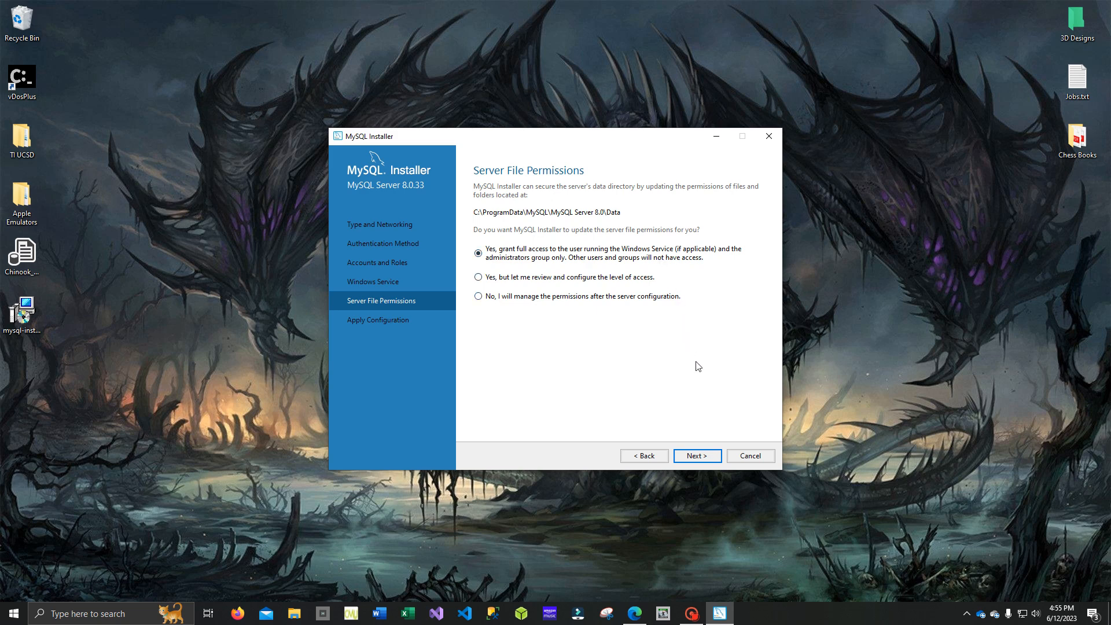
click(707, 459)
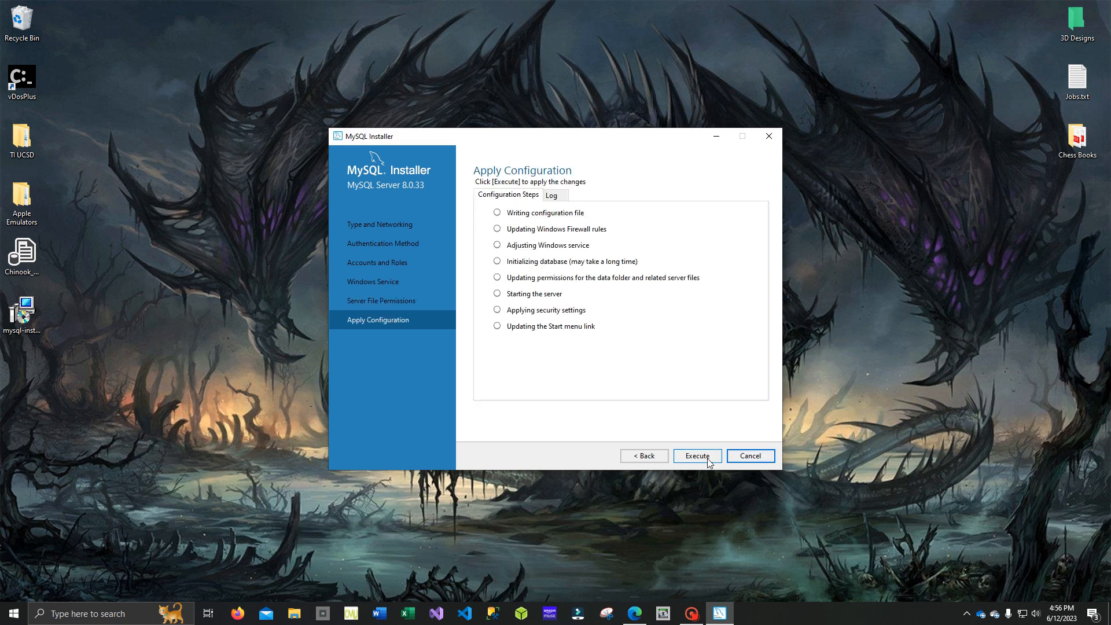
click(708, 461)
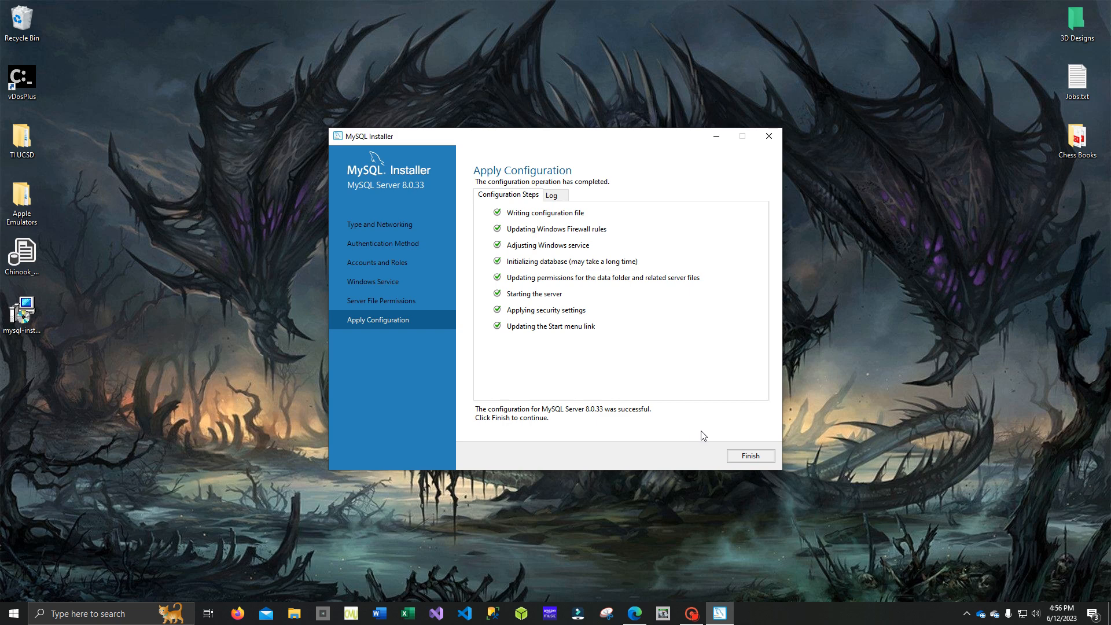
click(769, 457)
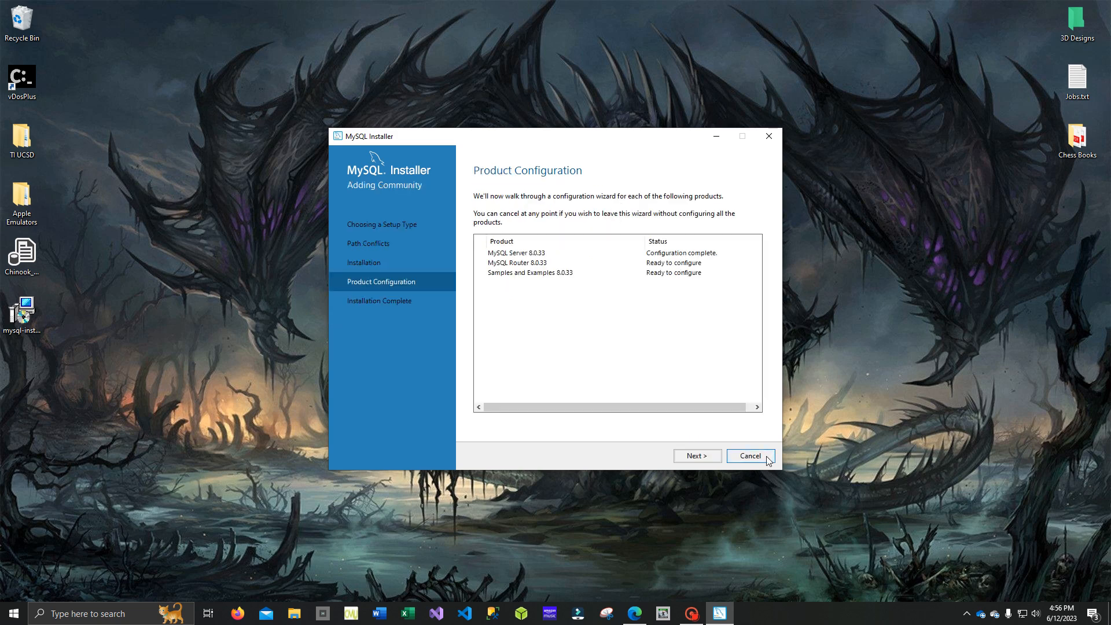
- Finish the MySQL Router configuration without bootstrapping it for InnoDB Cluster, and proceed to configuring Samples and Examples
click(711, 461)
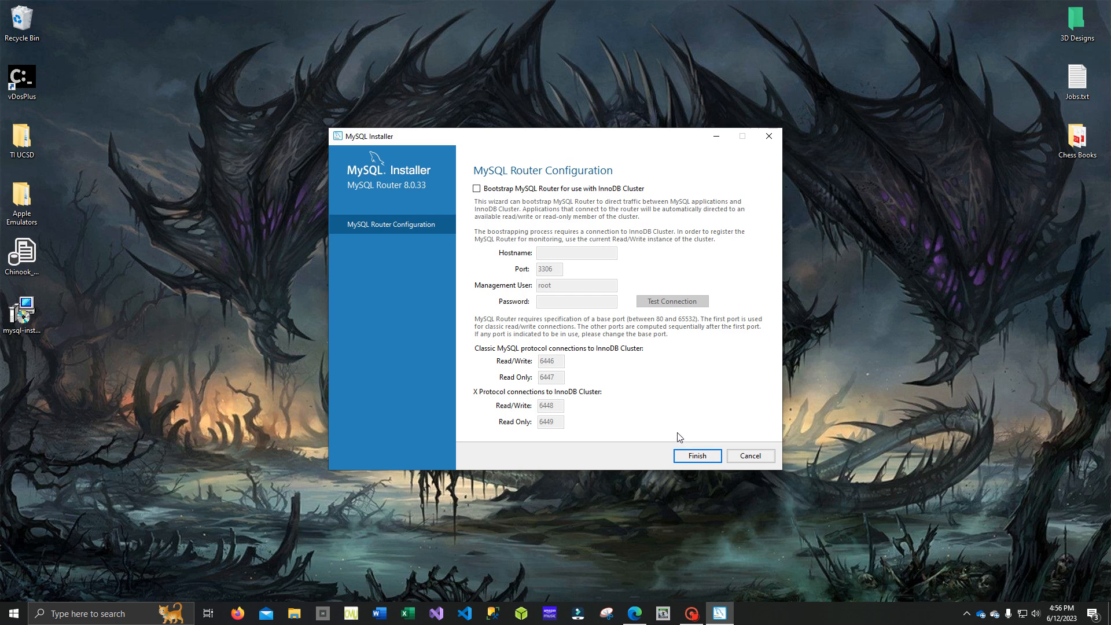
click(711, 460)
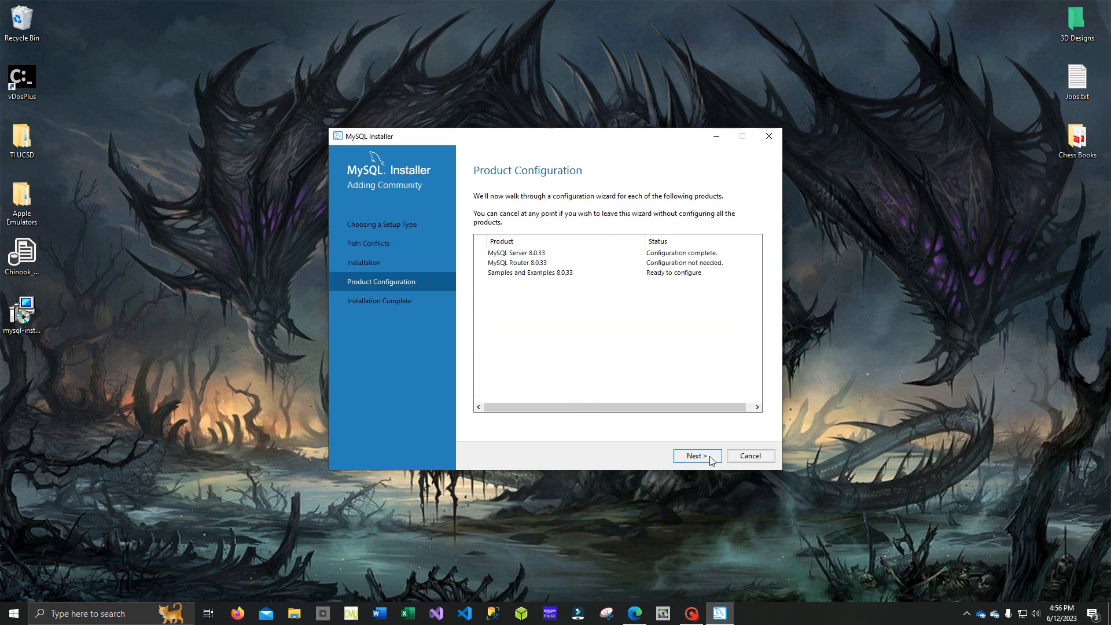
click(711, 460)
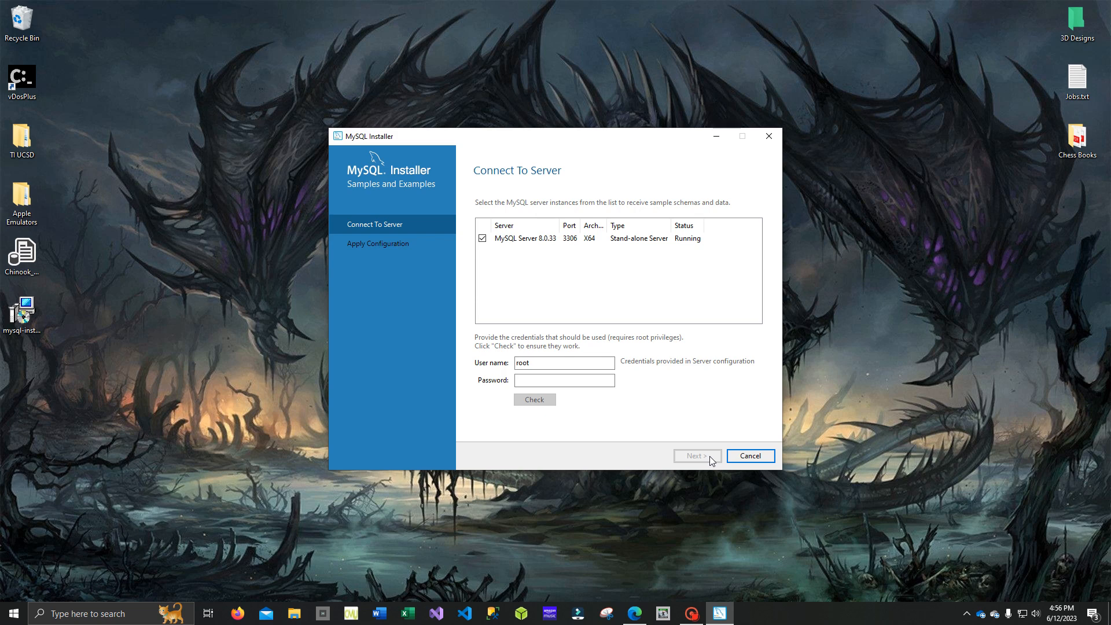
- Enter the root account password for the sample data server, check the connection to MySQL Server 8.0.33 and continue
click(565, 381)
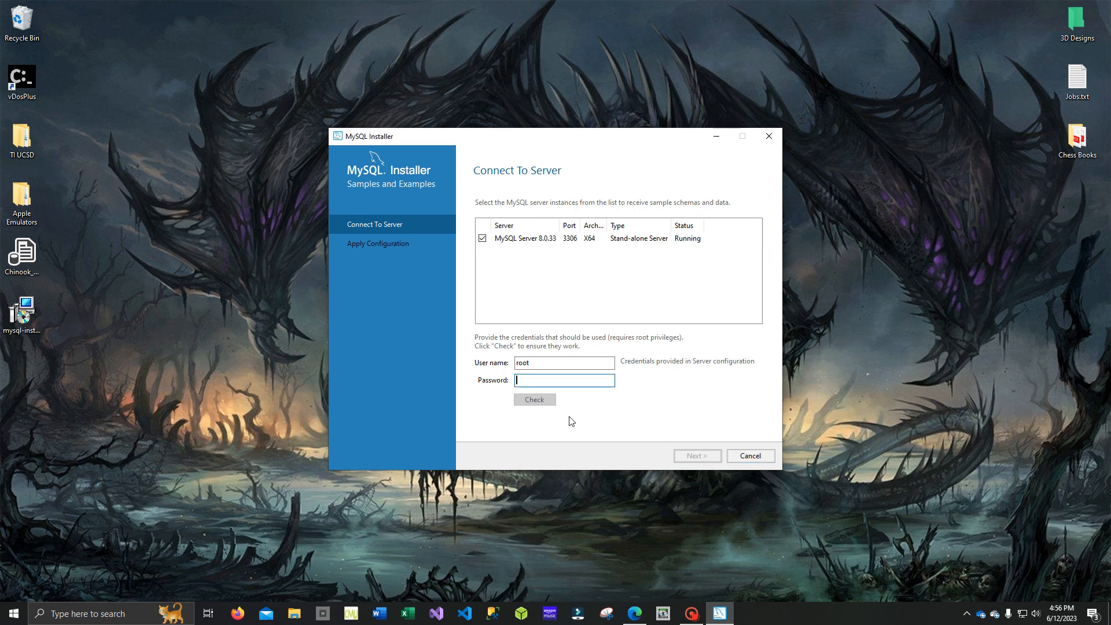
text(12)
text(•••••)
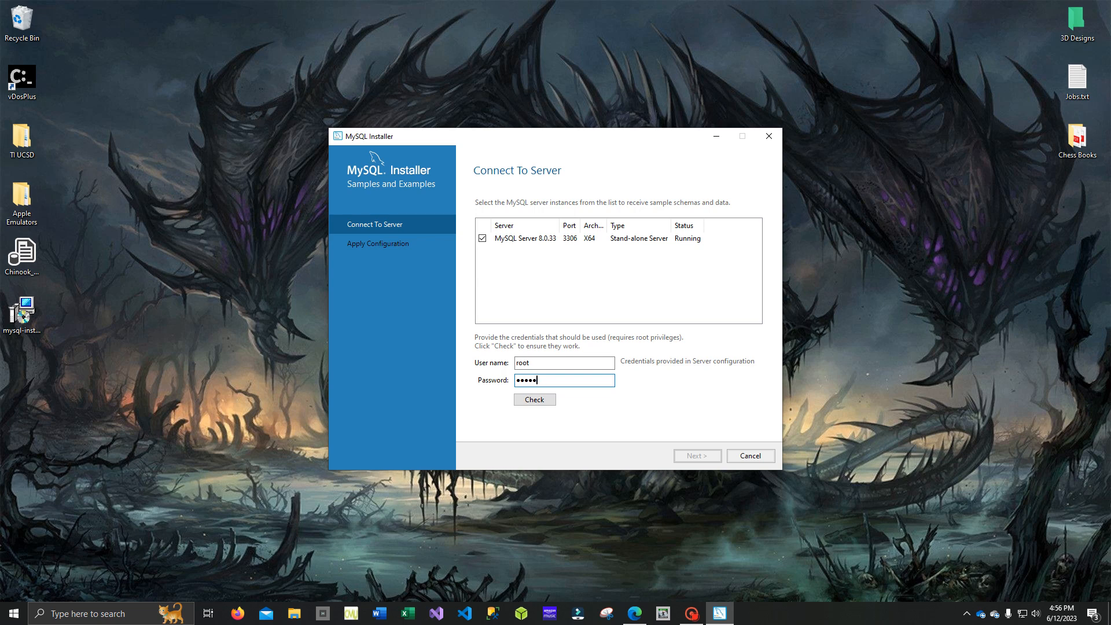
text(•••)
click(547, 406)
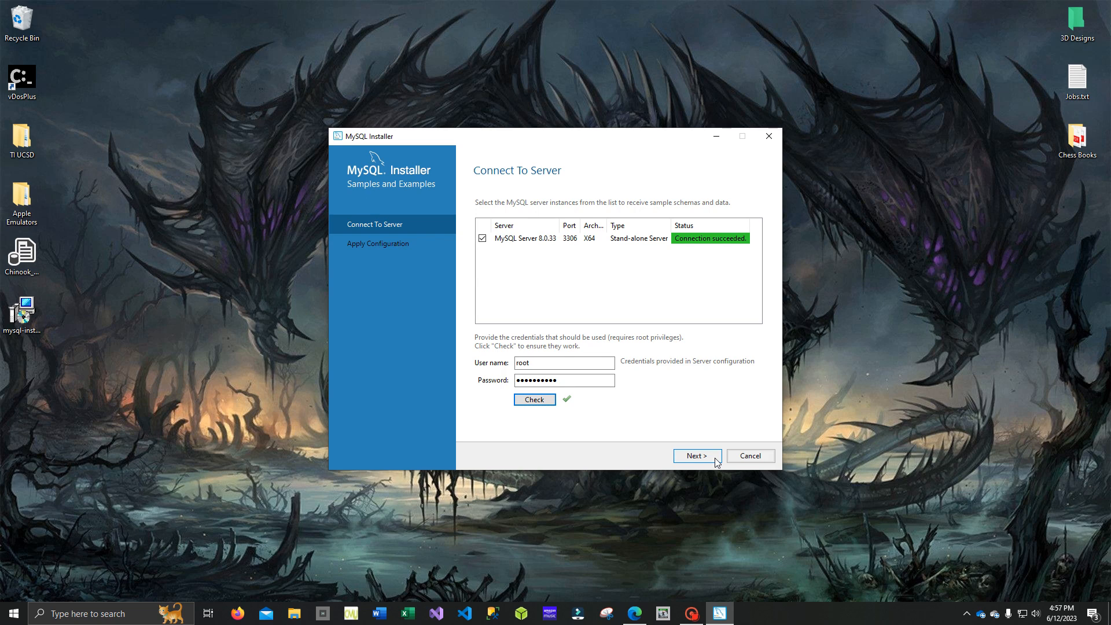
click(715, 459)
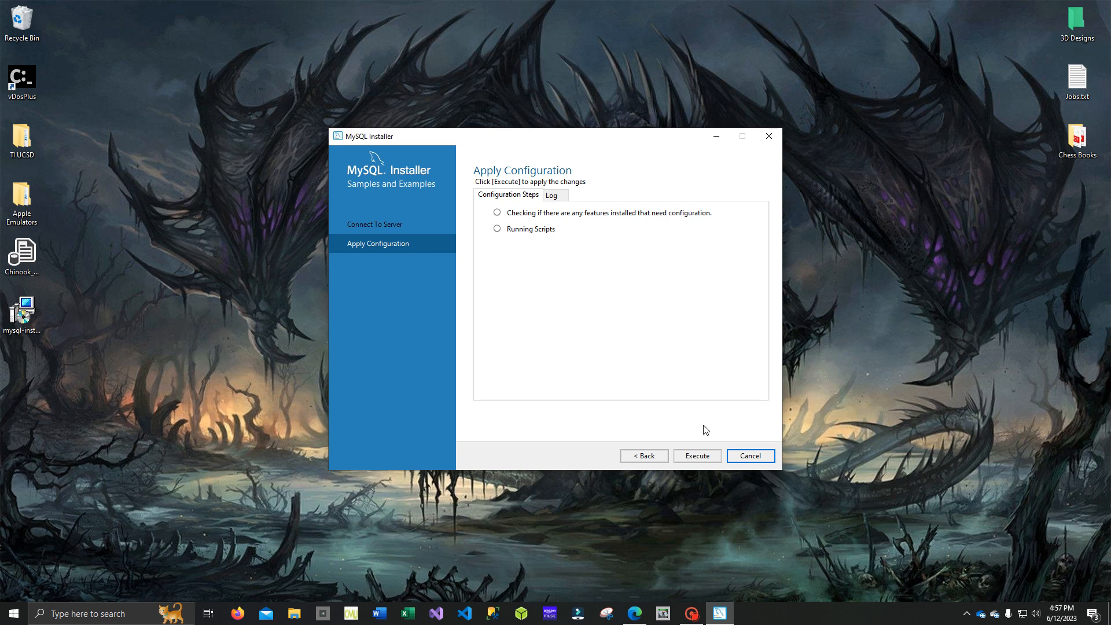
- Apply the Samples and Examples configuration and complete the product configuration without cancelling it
click(710, 455)
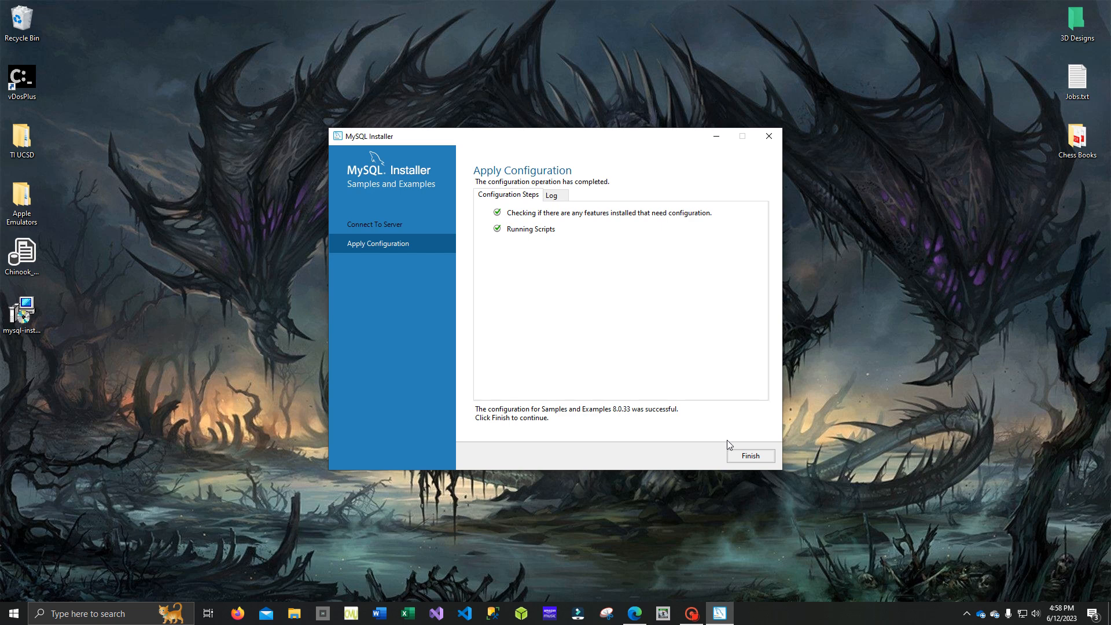
click(746, 457)
click(745, 458)
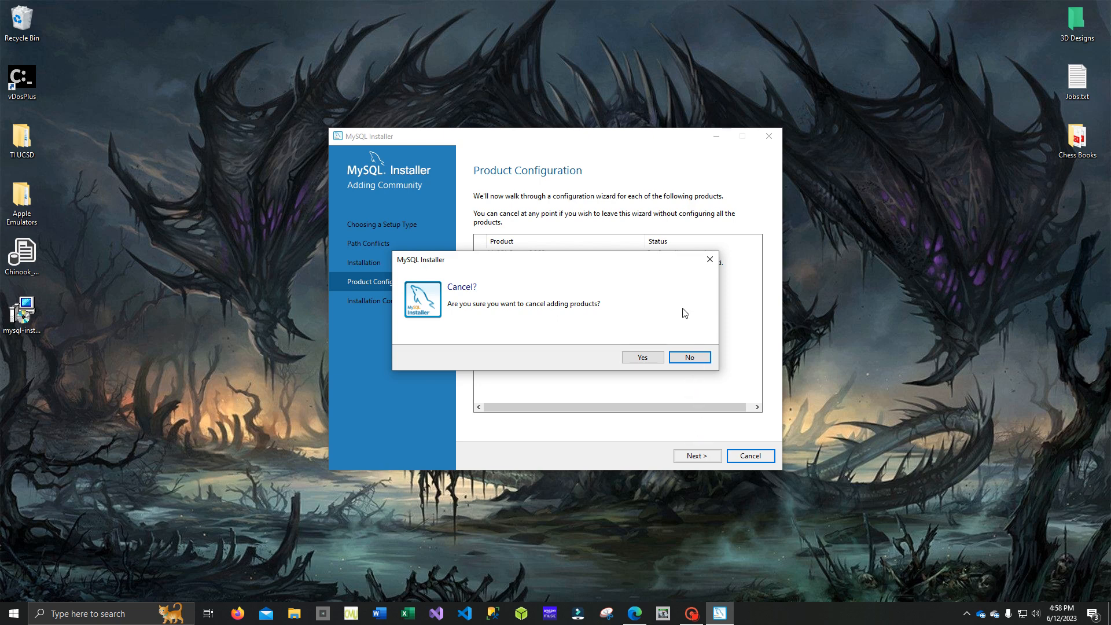
click(689, 357)
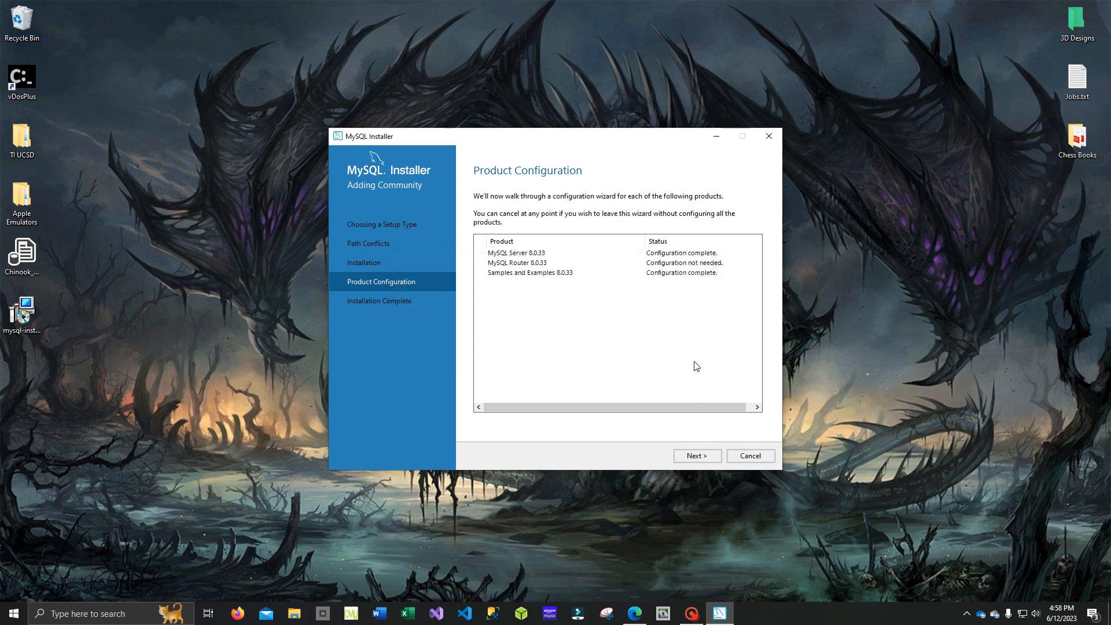
click(711, 458)
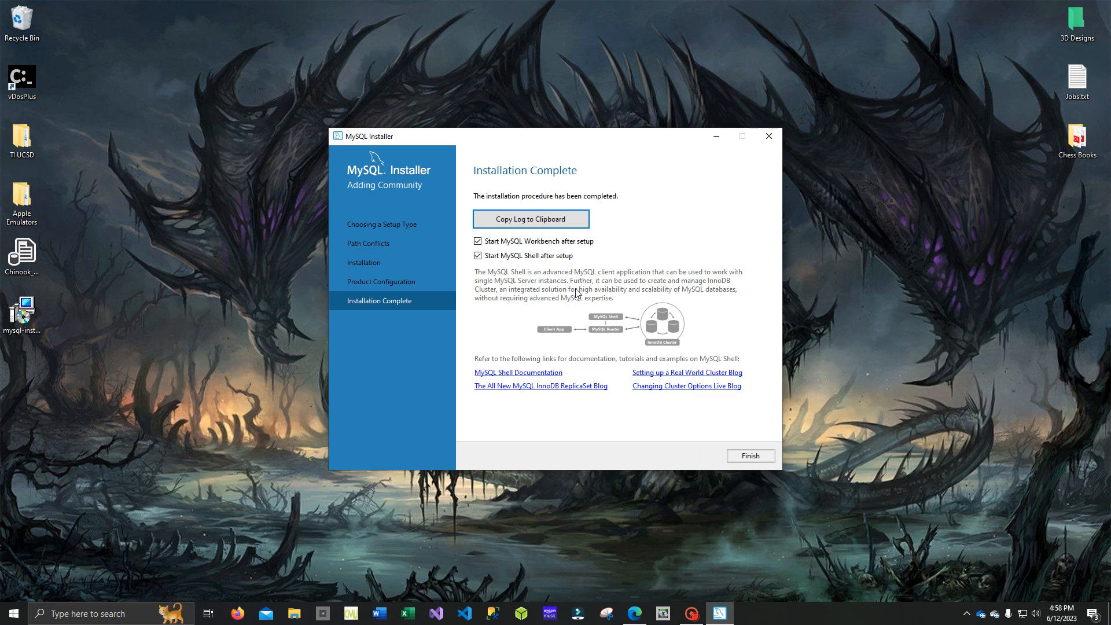
- Copy the installation log to the clipboard and finish the installer, closing the MySQL Workbench and MySQL Shell windows it starts
click(482, 222)
click(736, 457)
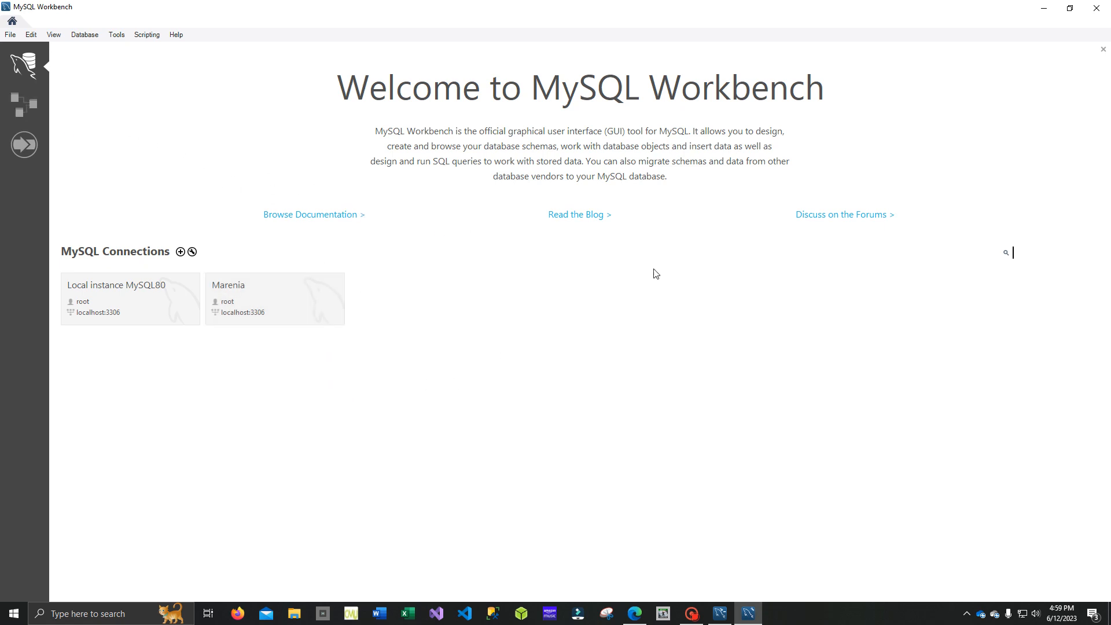
click(1097, 9)
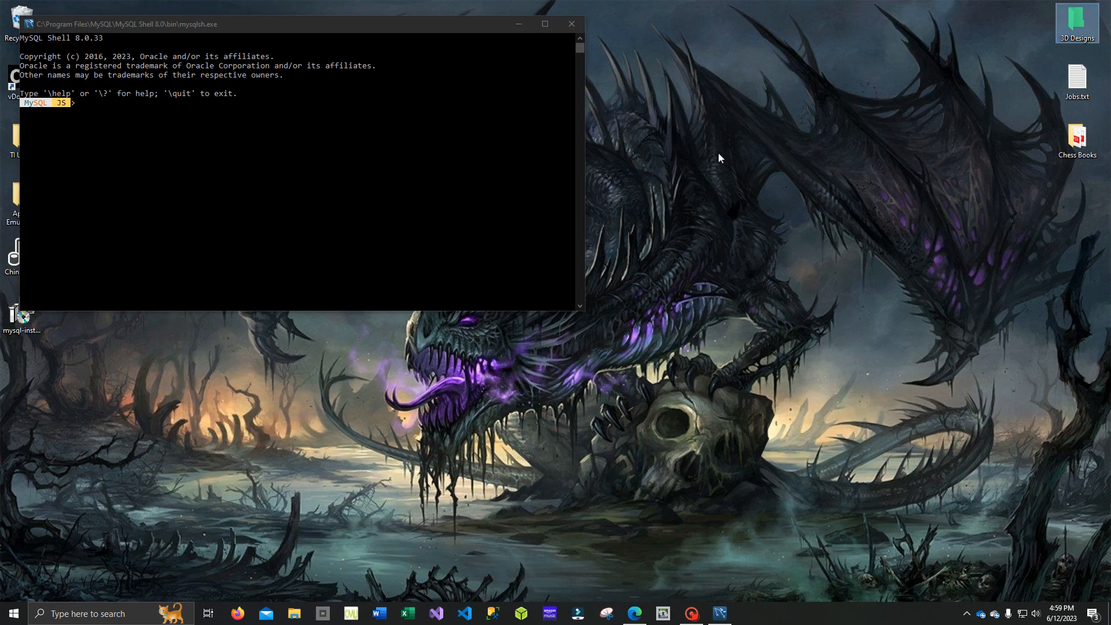
click(573, 25)
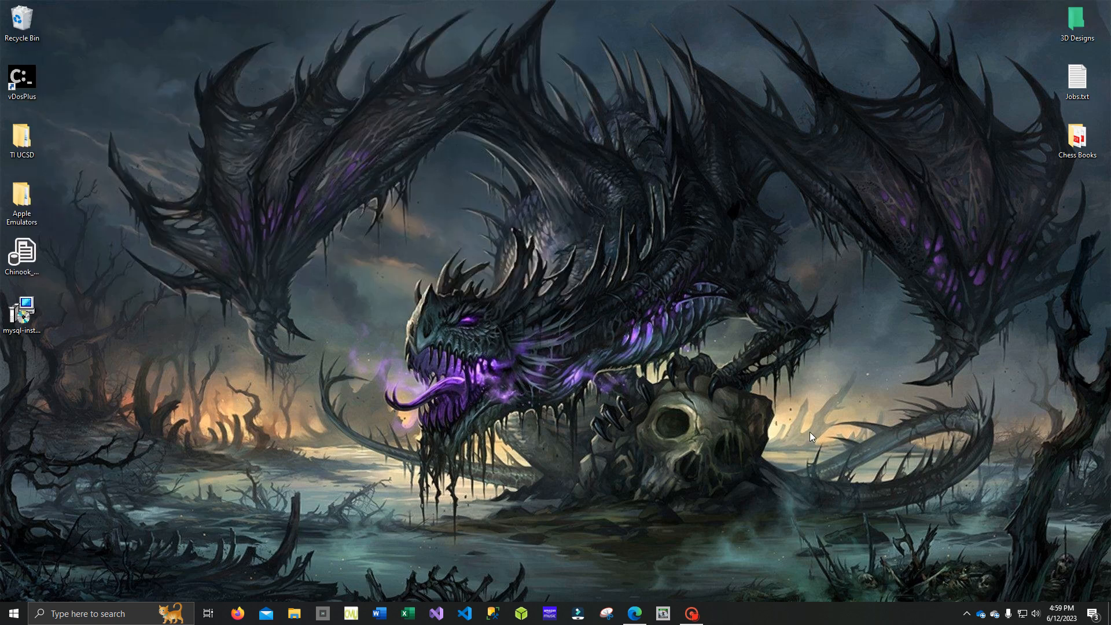
mouse_move(697, 617)
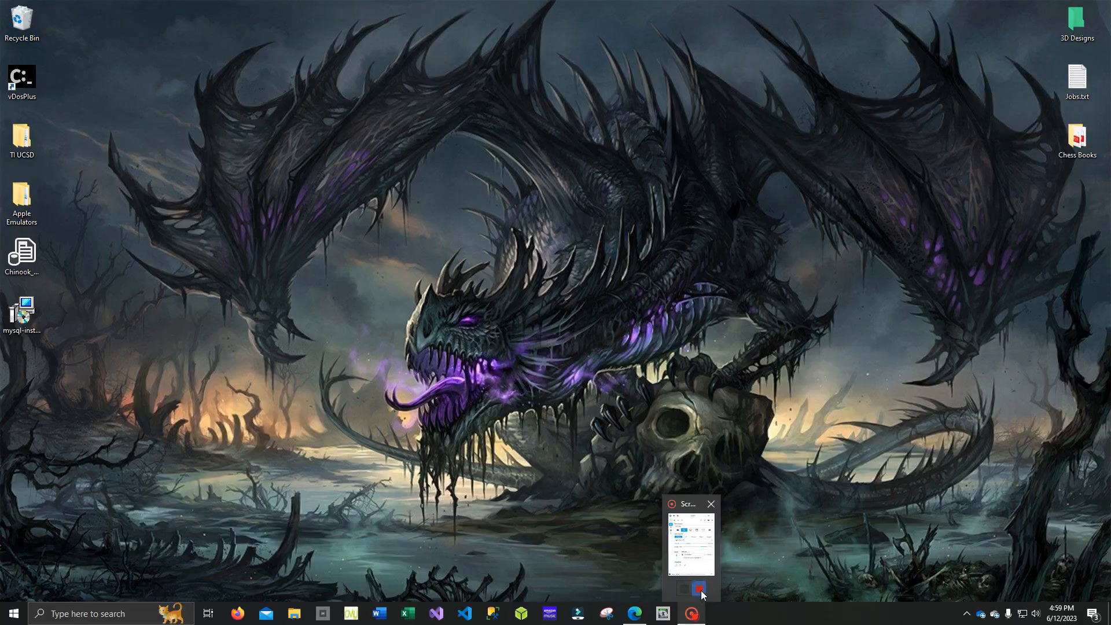
click(700, 590)
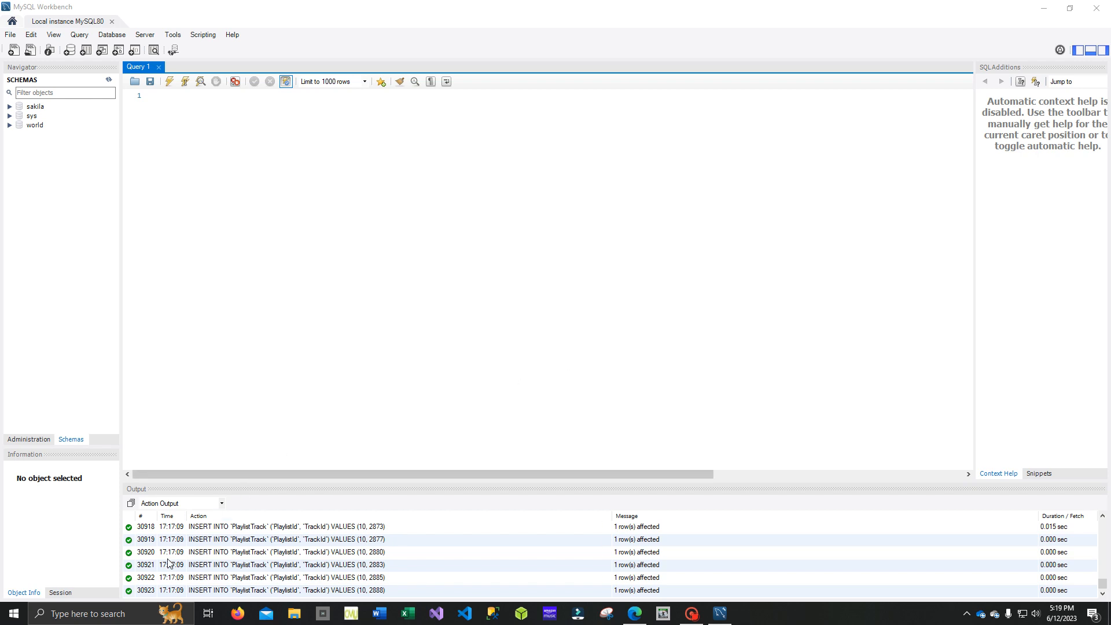
- Search Windows for "security" to open Windows Security, turn the domain firewall back on, and close Windows Security
click(132, 618)
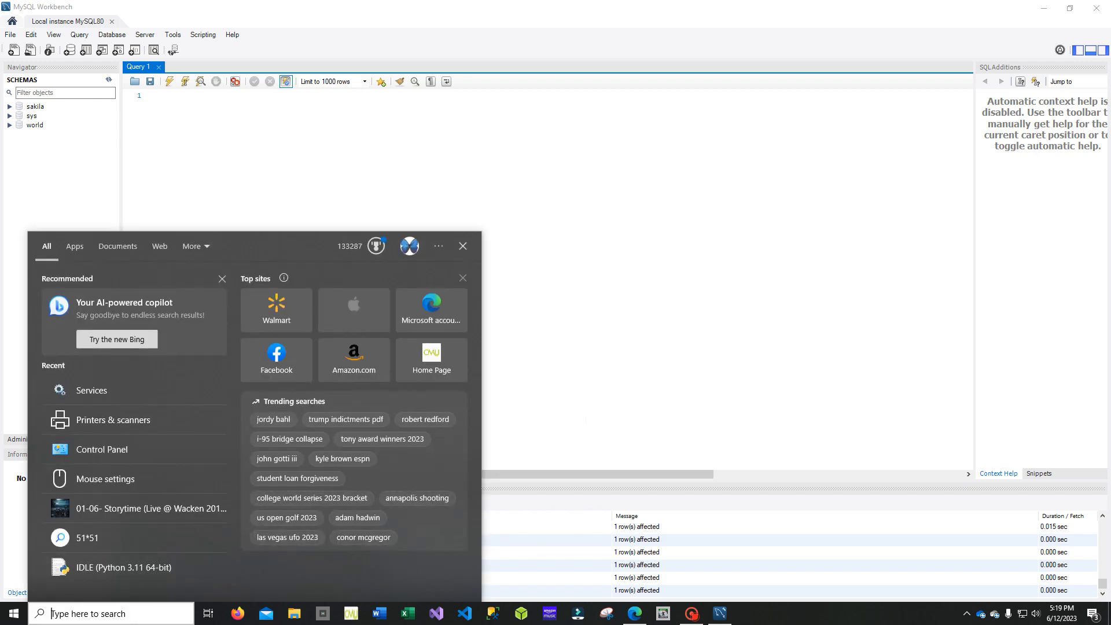
text(security)
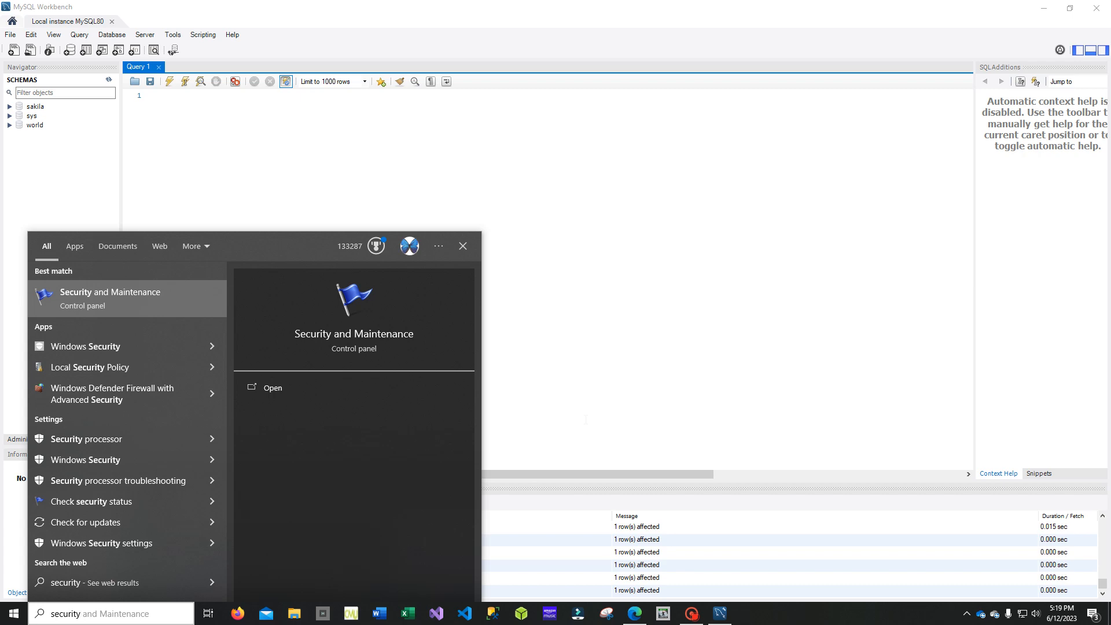
key(Down)
key(Down)
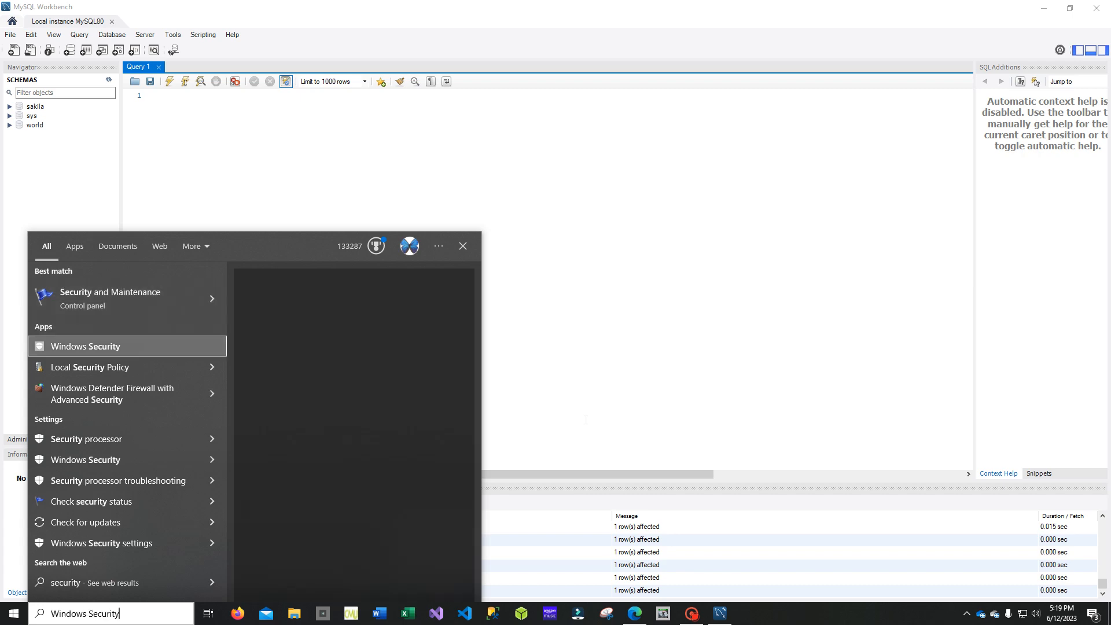
key(Return)
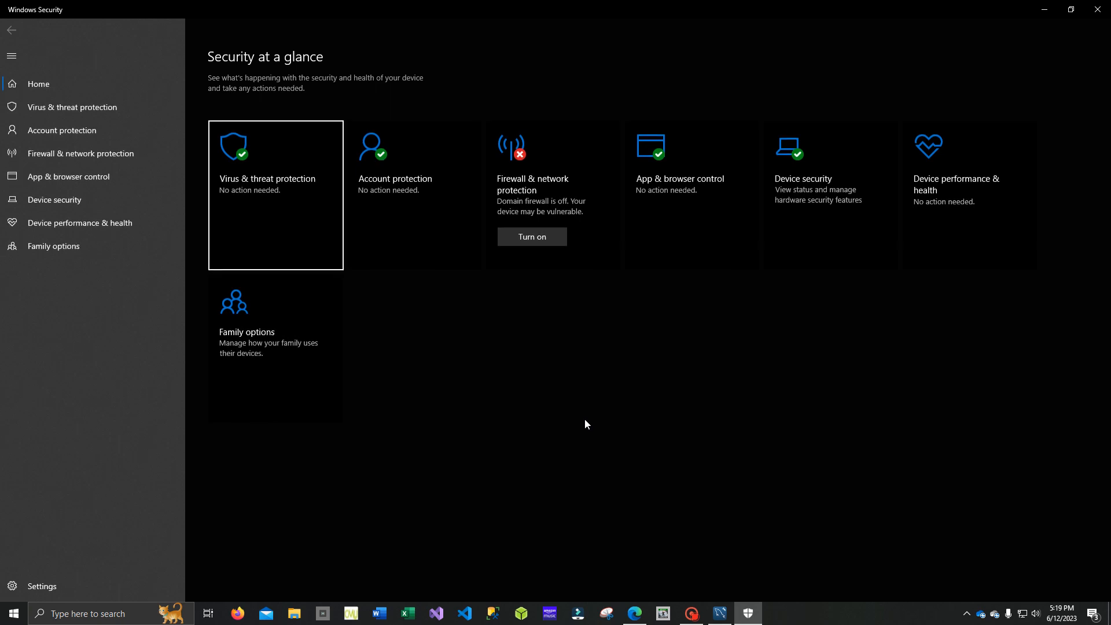
click(548, 238)
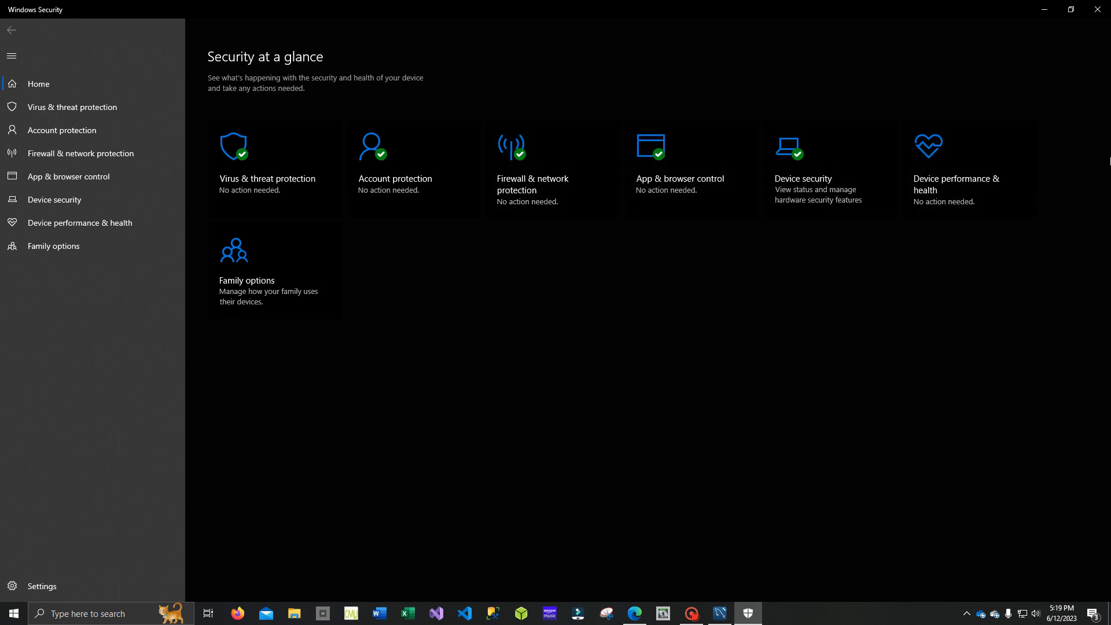
click(1102, 10)
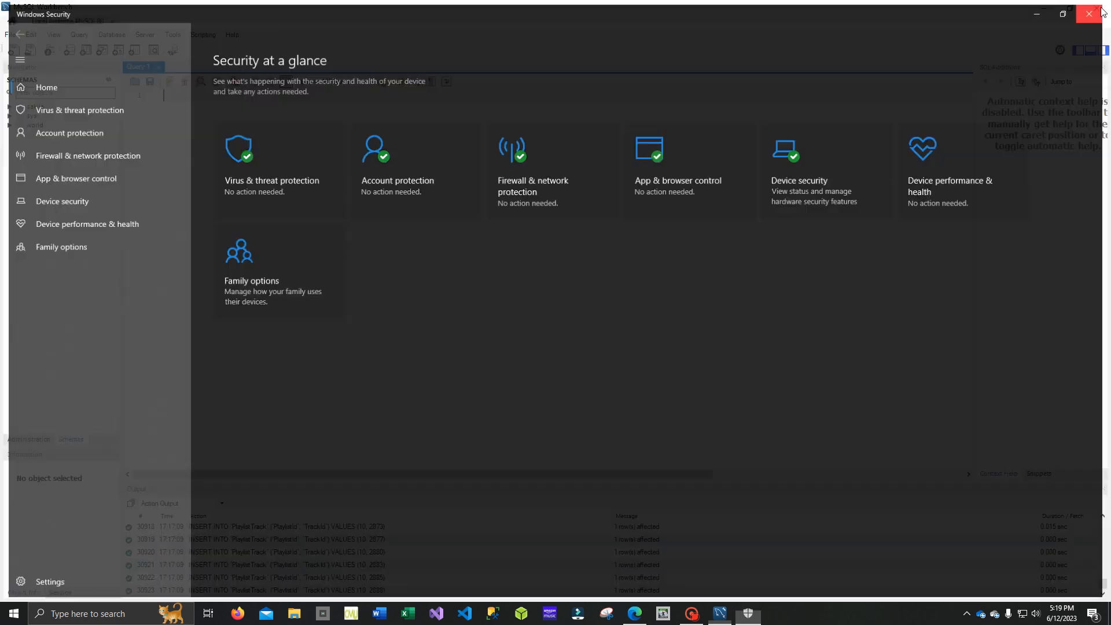